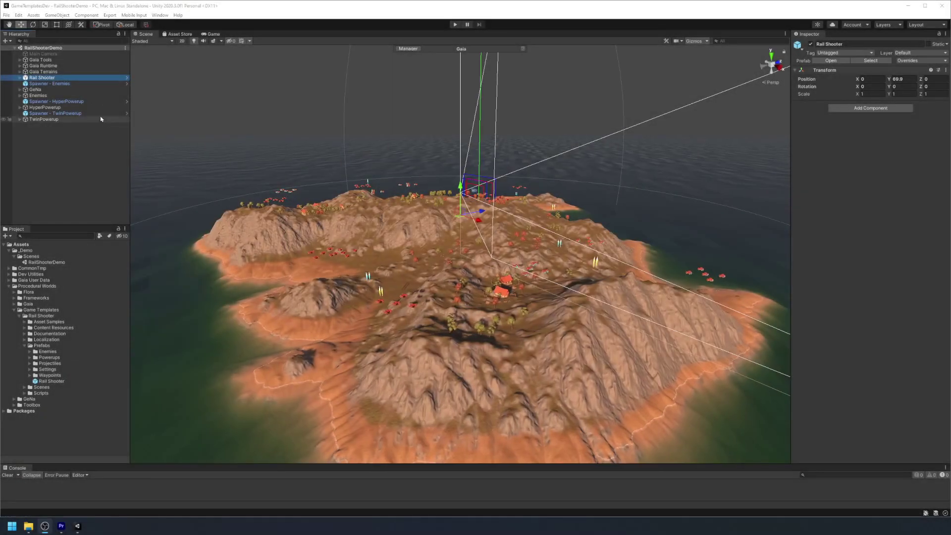
Inspect the Rail Shooter object and the Spawner - Enemies settings, and expand the Enemies group in the hierarchy
click(82, 80)
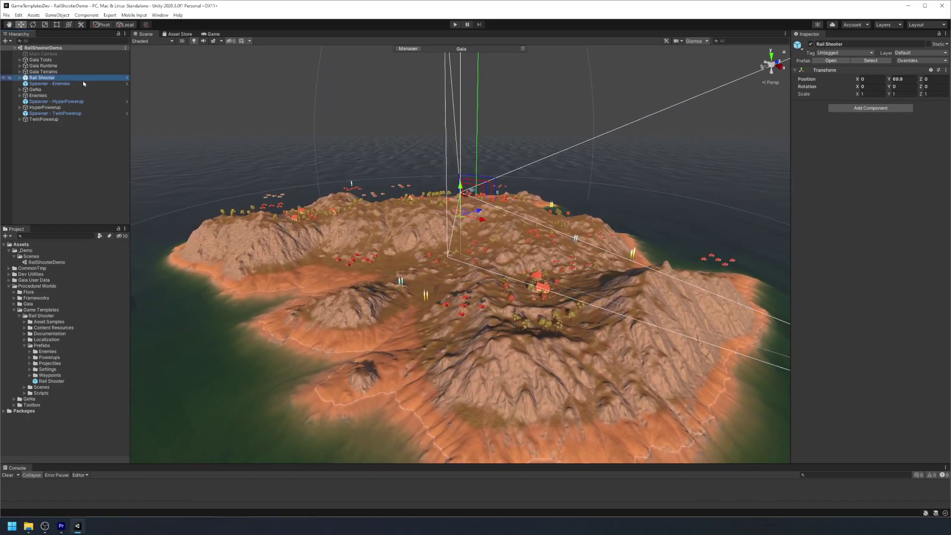
click(83, 83)
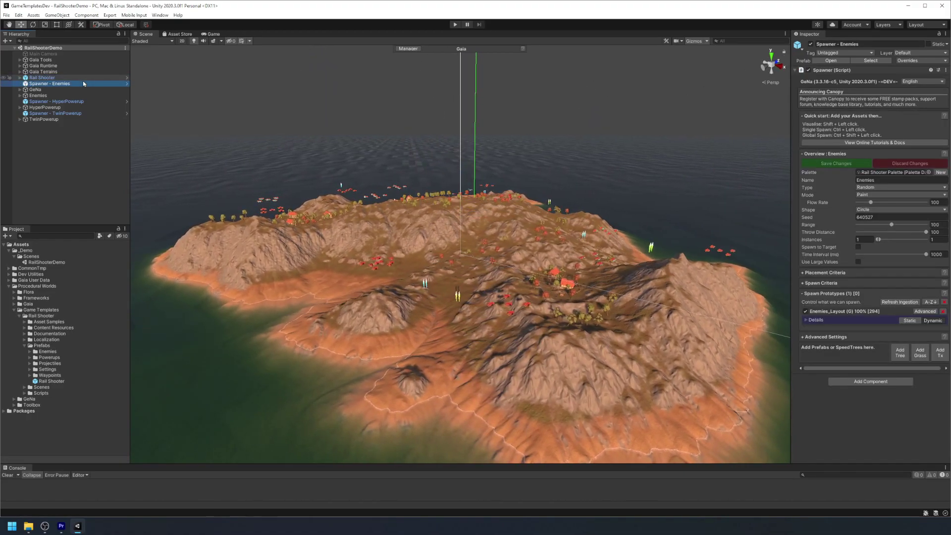
key(Down)
Examine the placement of the individual enemy layouts inside the Enemies group, and collapse the group
key(Down)
key(Right)
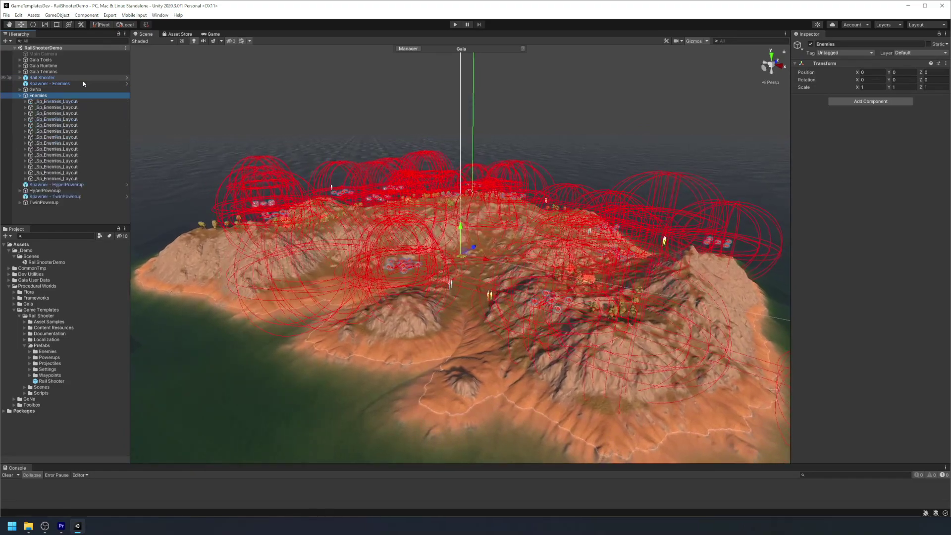
key(Down)
key(Down)
key(Down)
key(Down)
key(Down)
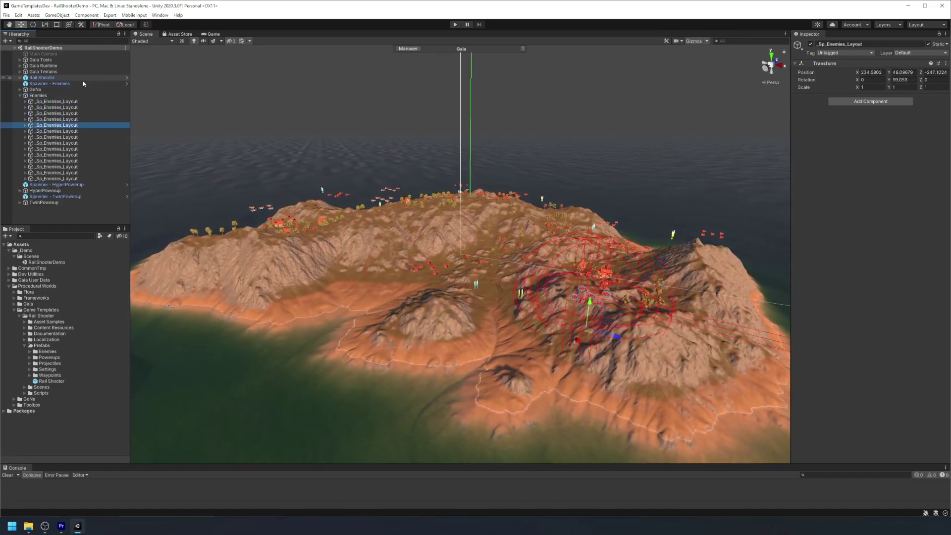
key(Down)
key(Down)
key(Down)
key(Down)
key(Down)
key(Down)
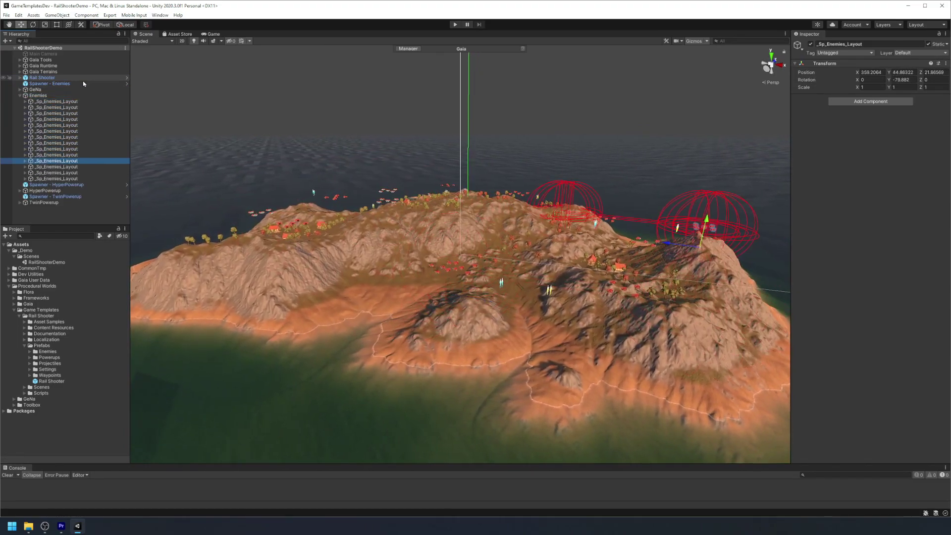
key(Down)
key(Down)
key(Down)
key(Up)
key(Up)
key(Up)
key(Up)
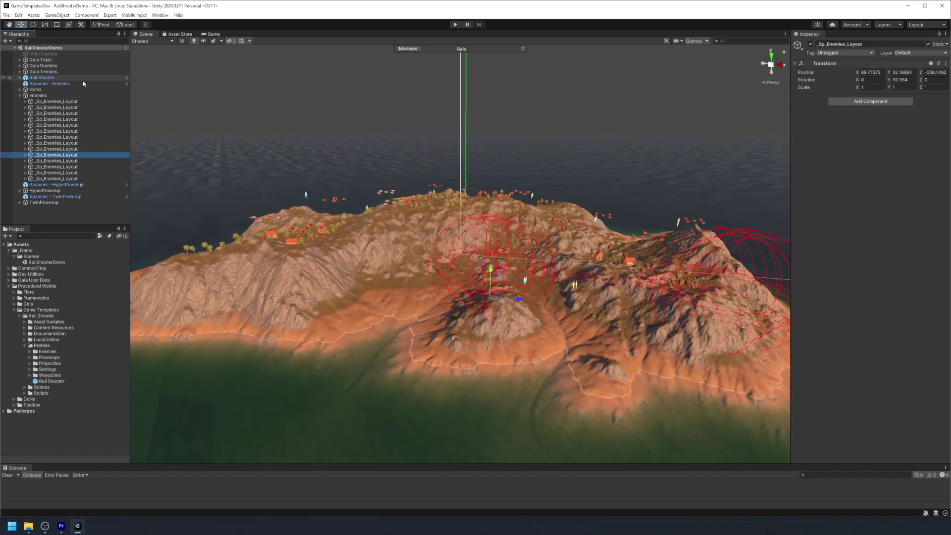
key(Up)
key(Up)
key(Up)
key(Up)
key(Up)
key(Up)
key(Up)
key(Up)
key(Up)
key(Up)
key(Up)
key(Up)
Inspect the Spawner - HyperPowerup settings and expand the HyperPowerup group
key(Down)
key(Down)
key(Left)
key(Down)
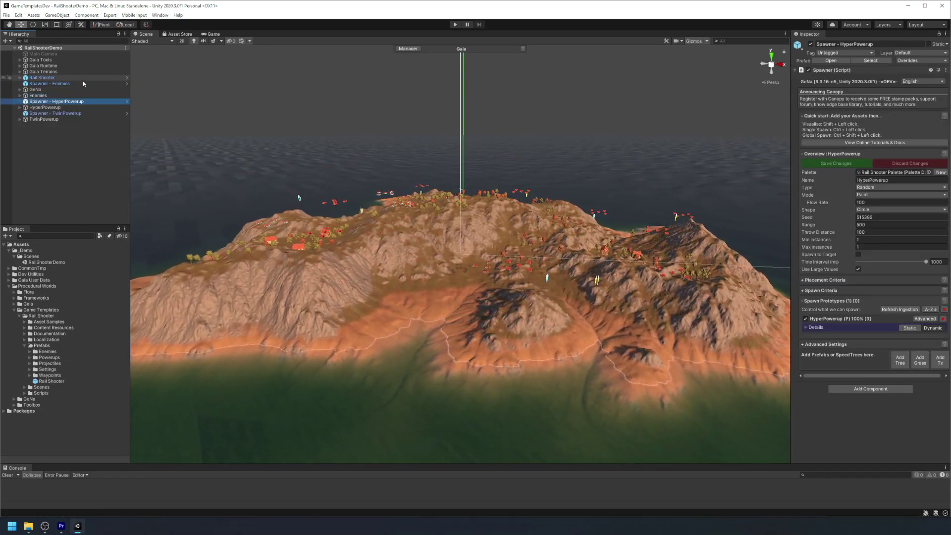
key(Down)
key(Right)
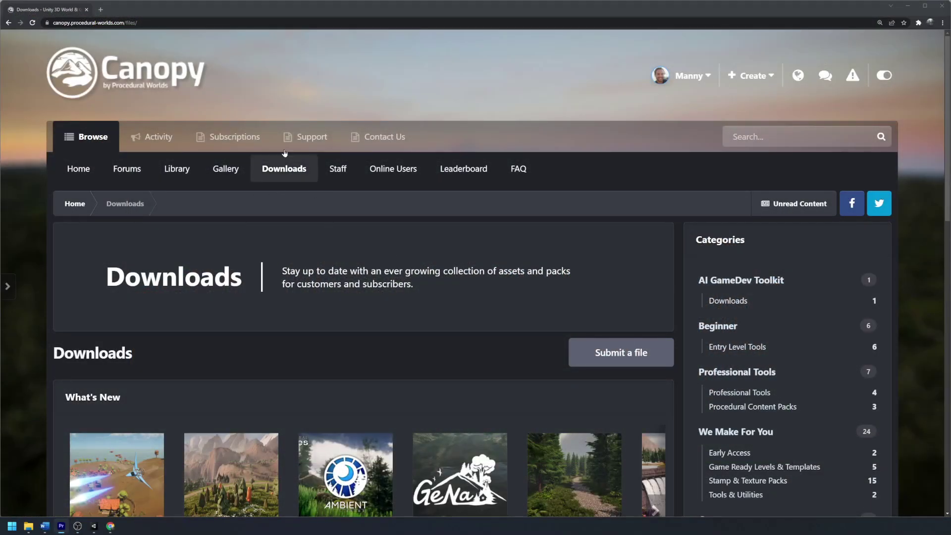
In the browser, find Game Template - Rail Shooter under Game Ready Levels & Templates in the Canopy downloads and open its page
click(286, 180)
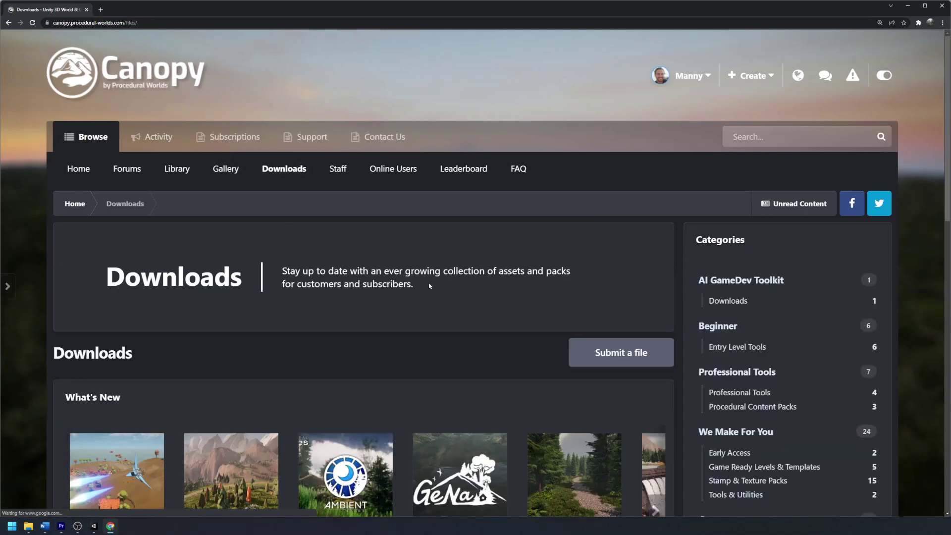
scroll(431, 283, down, 2)
click(769, 395)
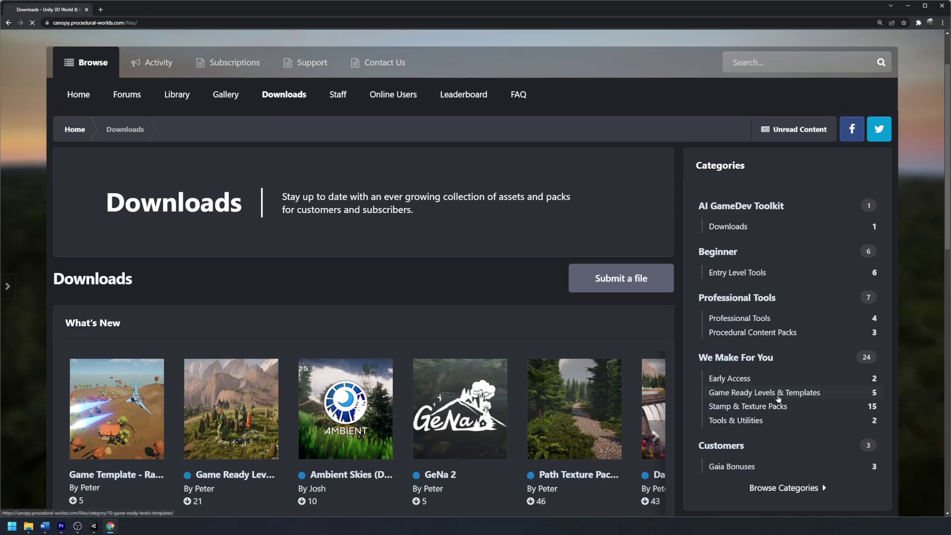
scroll(387, 337, down, 4)
scroll(240, 345, down, 2)
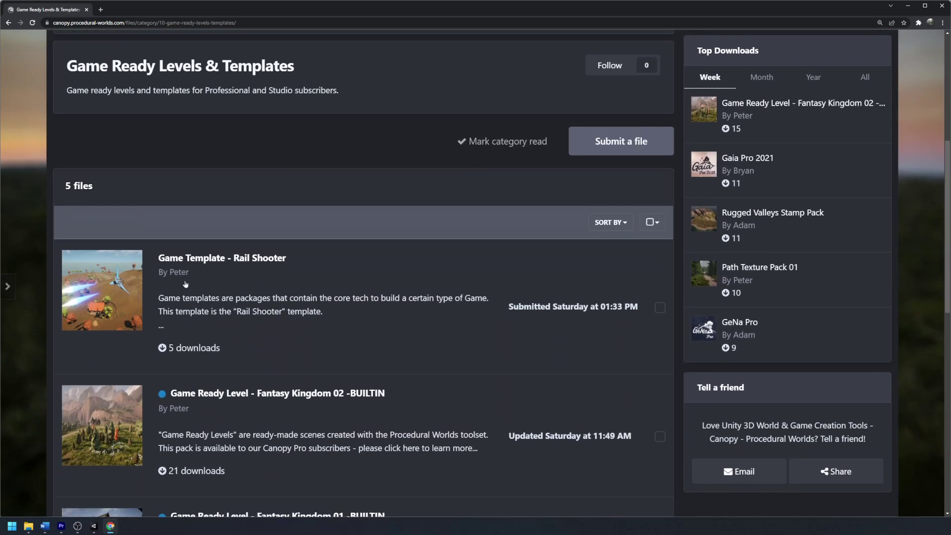
click(207, 257)
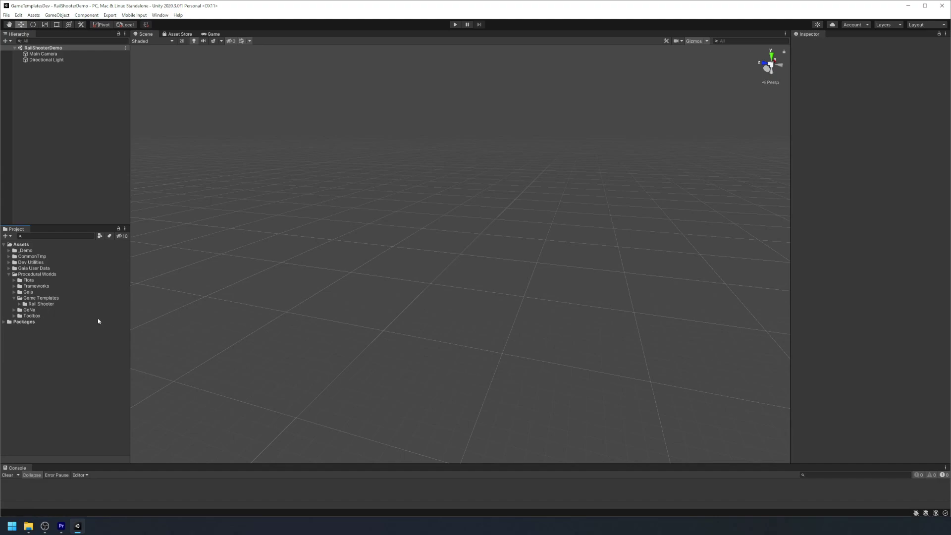
In Unity, examine the contents of the Rail Shooter template folder and its Prefabs subfolder, and collapse the Game Templates folder
click(46, 305)
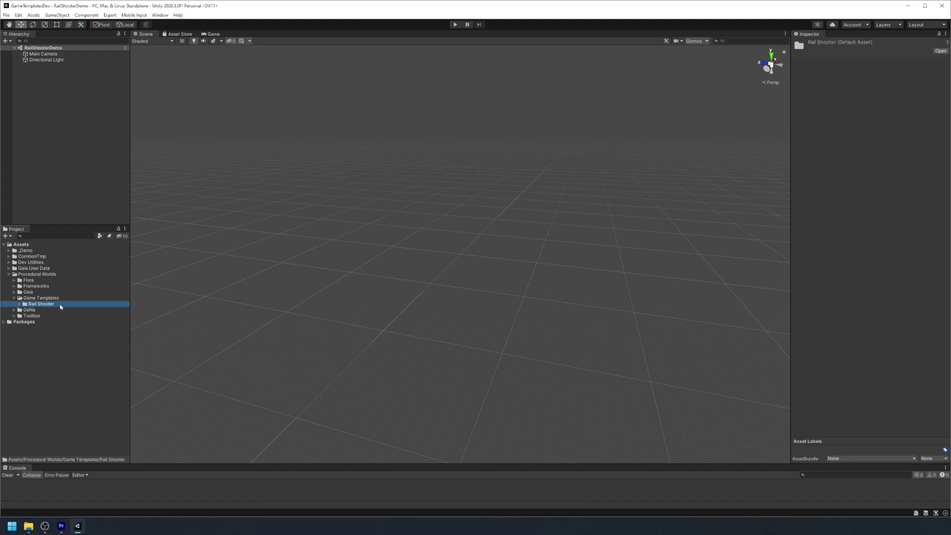
double_click(33, 304)
click(24, 333)
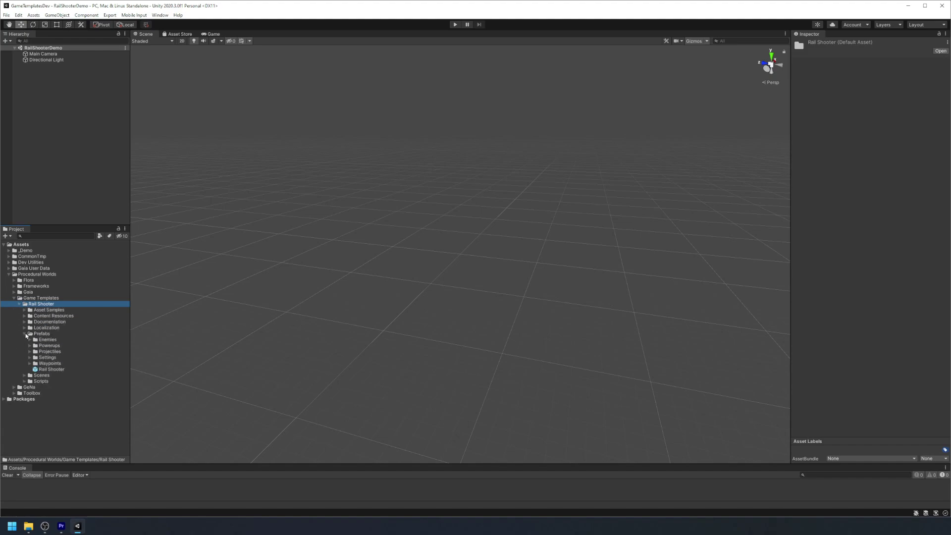
click(24, 334)
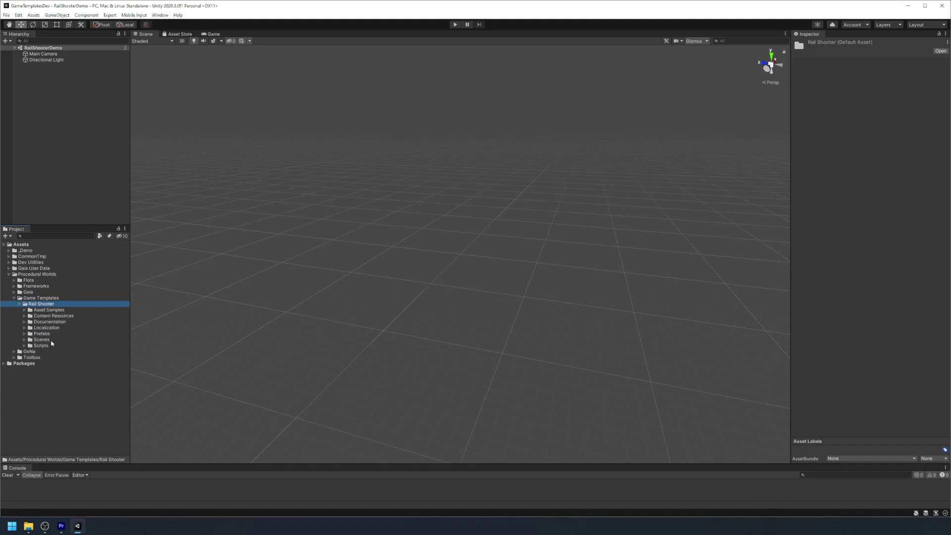
click(20, 304)
click(14, 299)
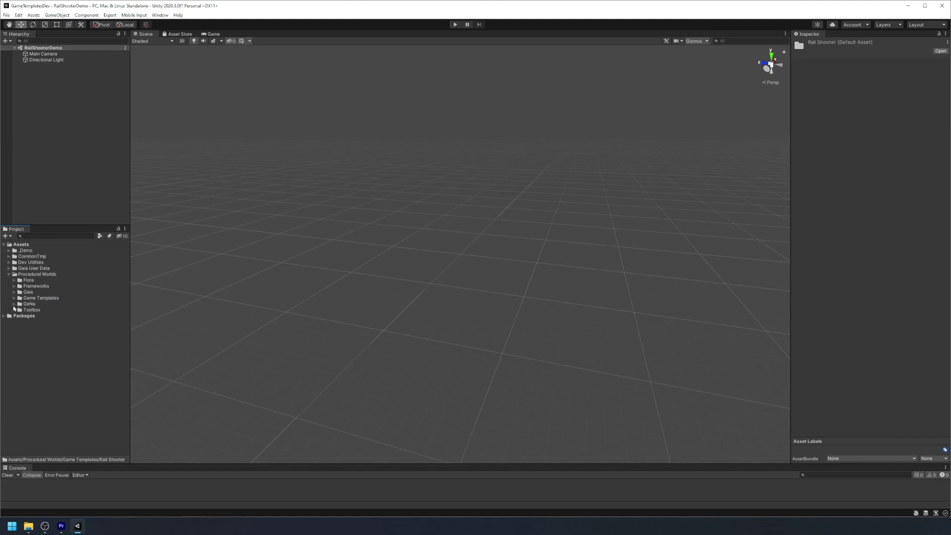
Examine the contents of the GeNa and Gaia folders under Procedural Worlds
click(14, 305)
click(31, 304)
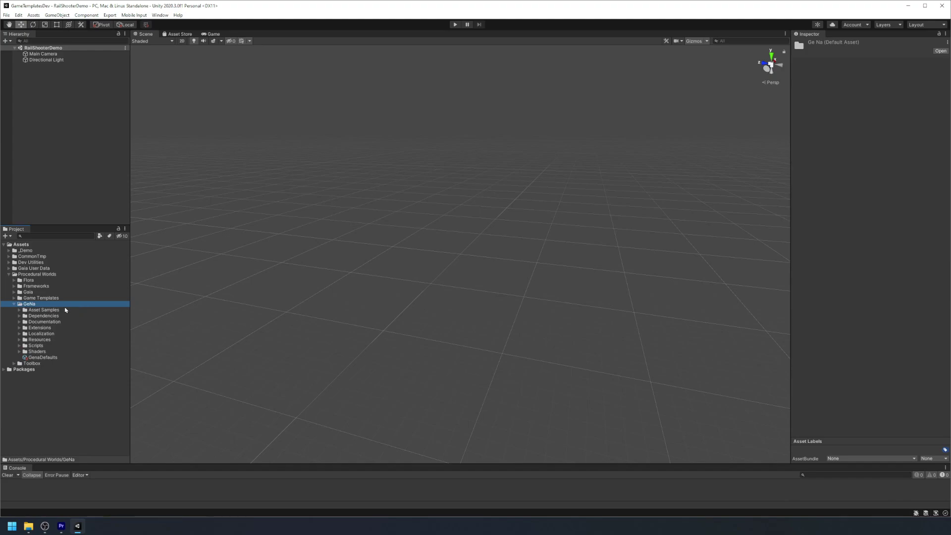
click(14, 305)
click(48, 293)
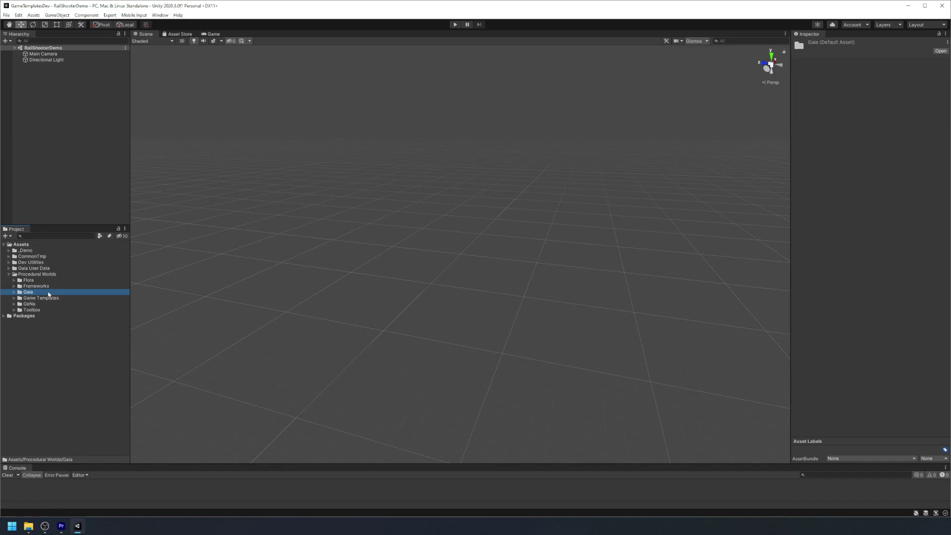
click(14, 292)
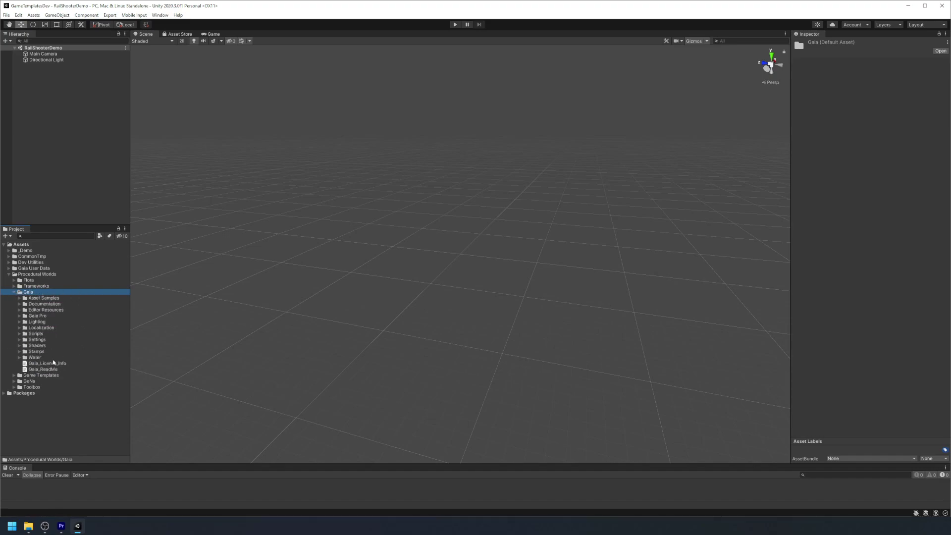
Open the Gaia Manager, set the target biome to Synty Studios (Low Poly), and create the terrain
click(160, 15)
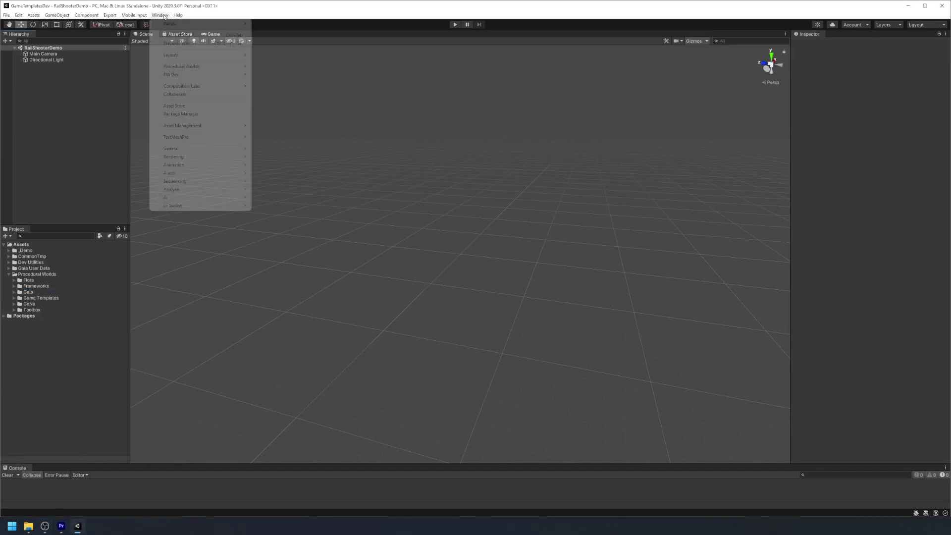
mouse_move(198, 66)
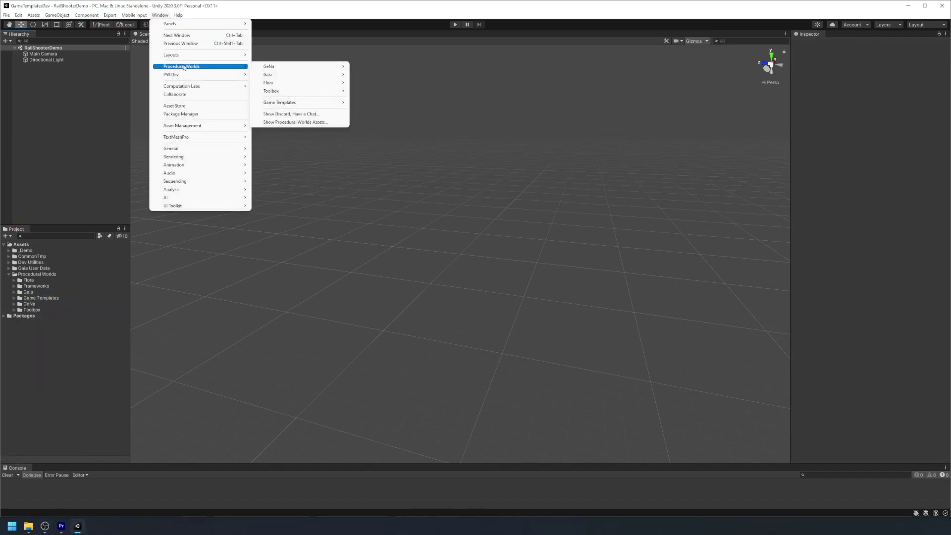
mouse_move(270, 74)
click(399, 75)
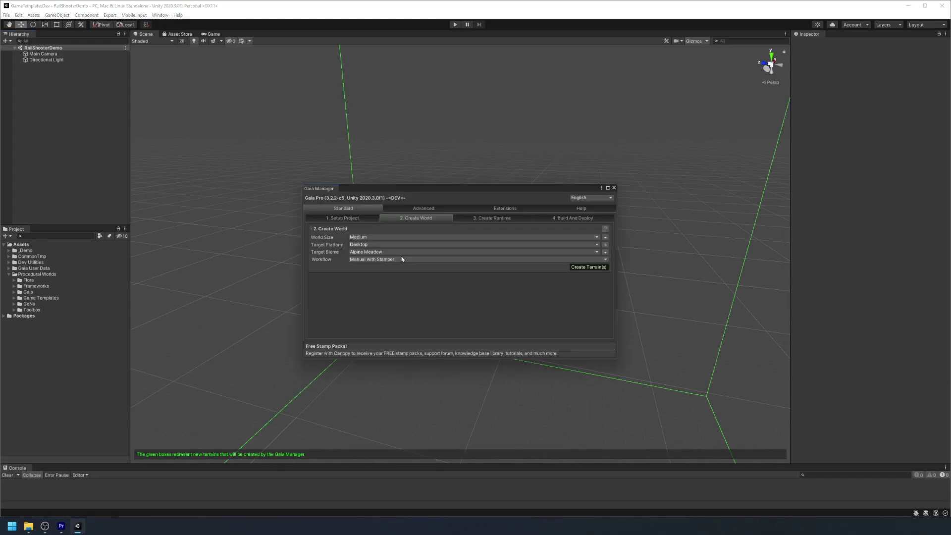
click(392, 252)
click(394, 294)
click(585, 268)
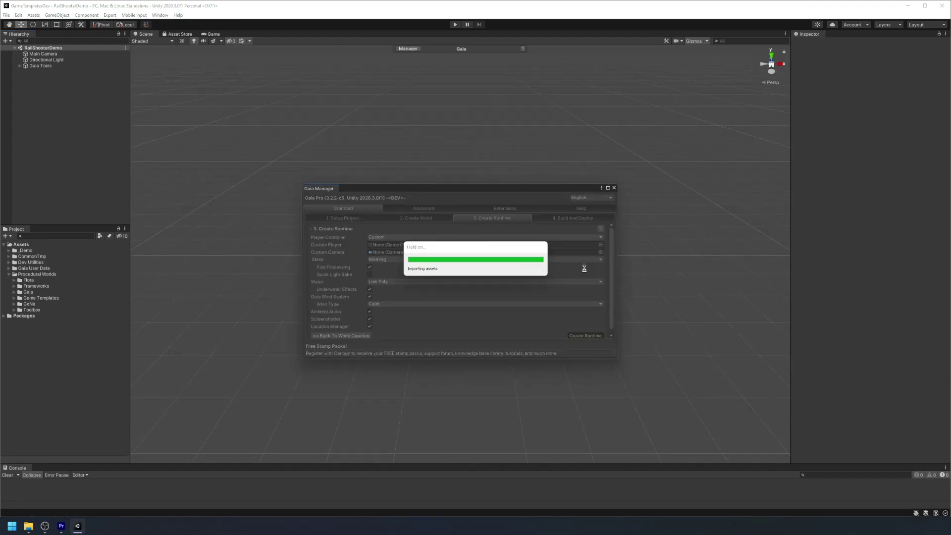
Apply the 2k Island 2 stamp from the Islands category, close the Gaia Manager, and stamp it onto the terrain
click(477, 326)
click(456, 343)
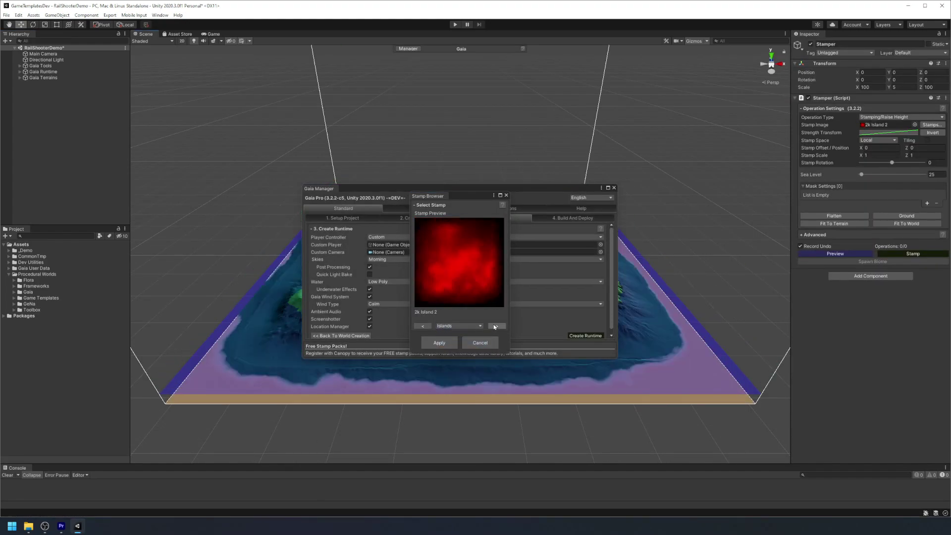
click(439, 343)
click(614, 188)
click(904, 254)
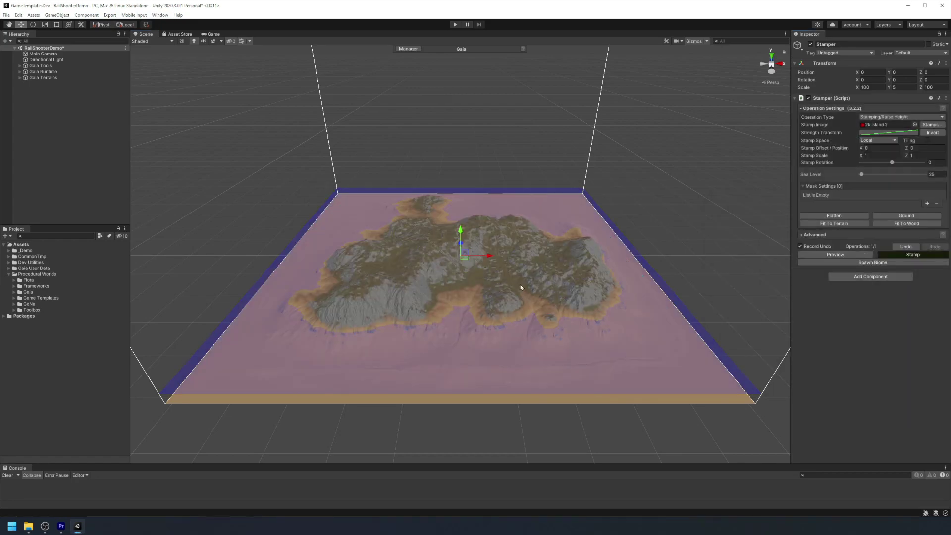
Spawn the Synty Studios (Low Poly) biome across the stamped island
scroll(508, 282, up, 3)
click(873, 262)
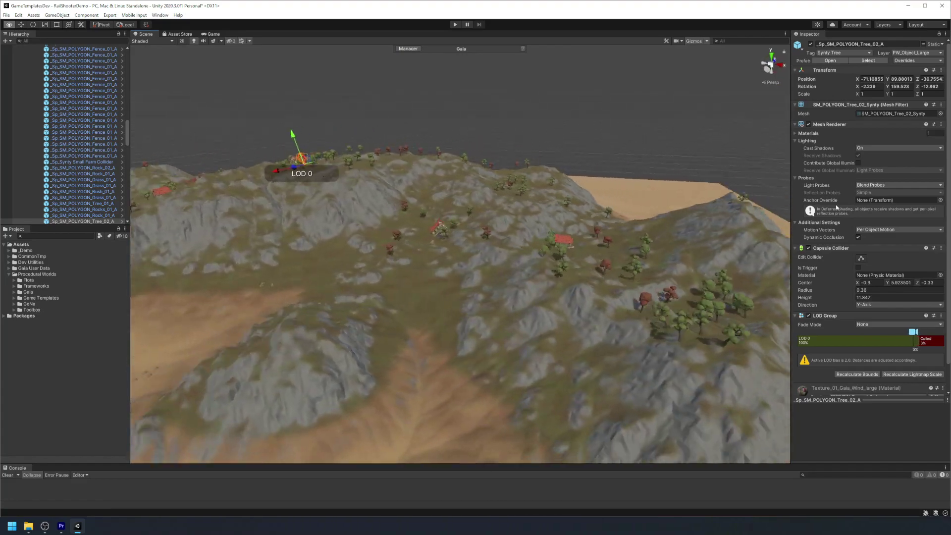
key(w)
right_drag(836, 207, 429, 251)
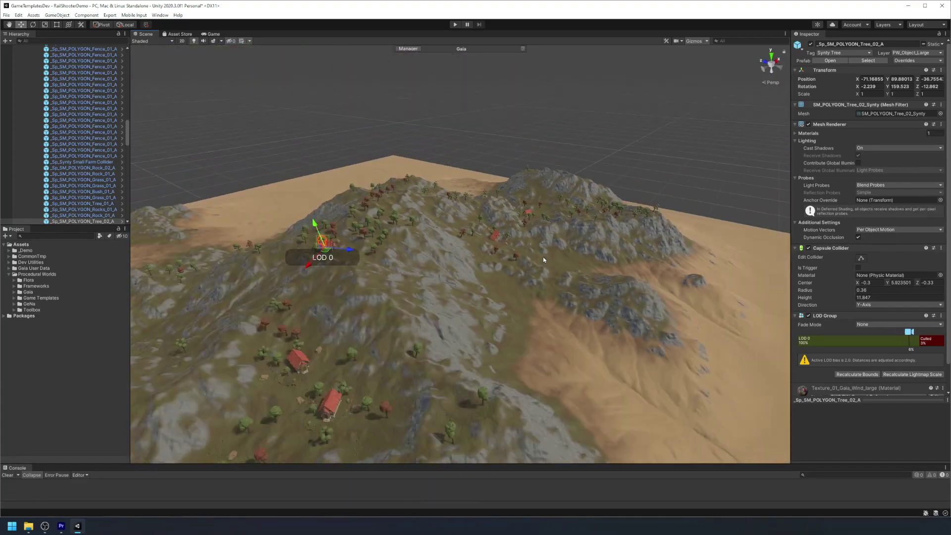
Collapse the expanded Gaia objects in the hierarchy and leave nothing selected
right_drag(543, 256, 498, 253)
scroll(40, 216, up, 10)
click(35, 137)
click(57, 222)
click(20, 96)
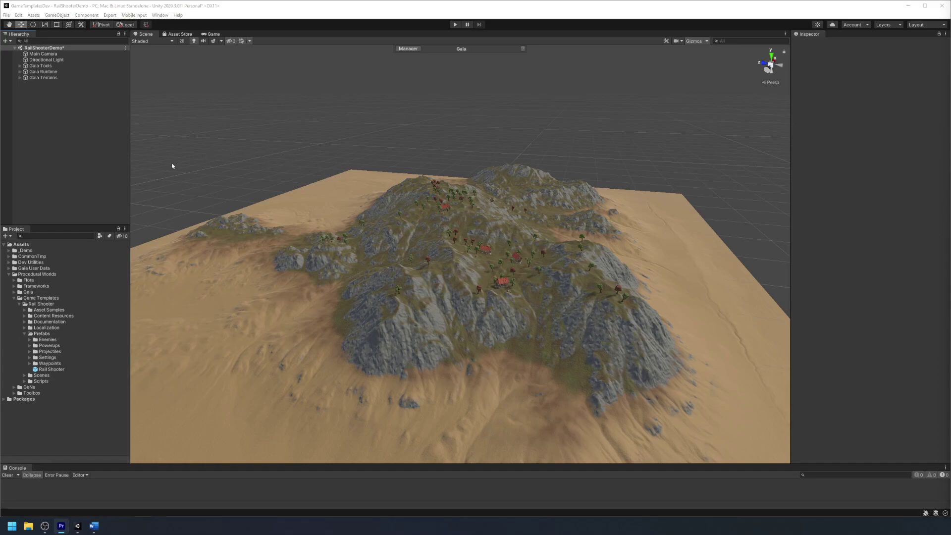
Add the Rail Shooter prefab from the template's Prefabs folder to the scene hierarchy
click(66, 276)
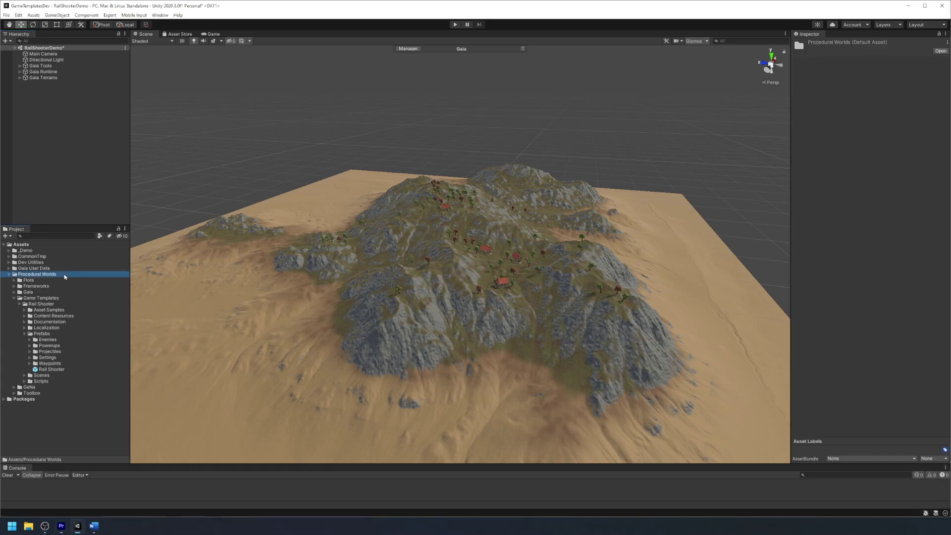
click(57, 300)
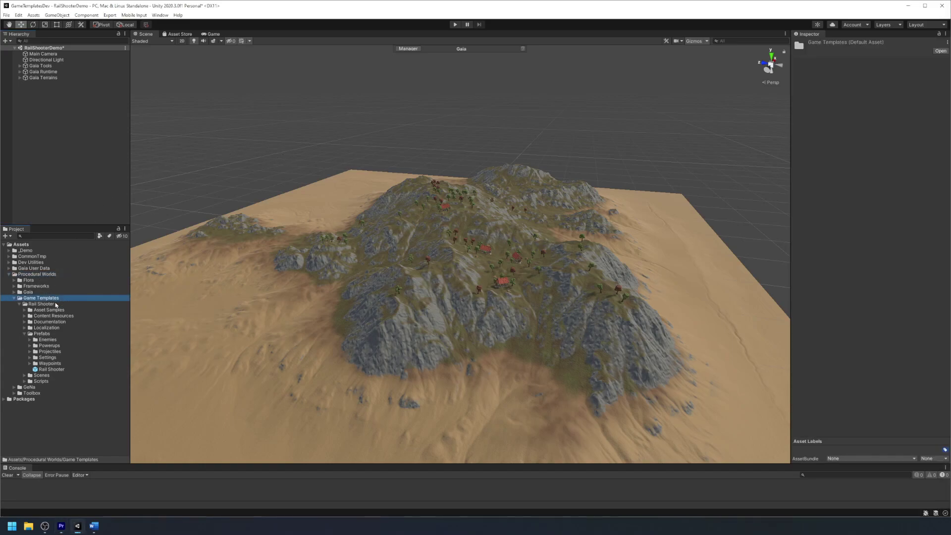
click(49, 304)
click(64, 337)
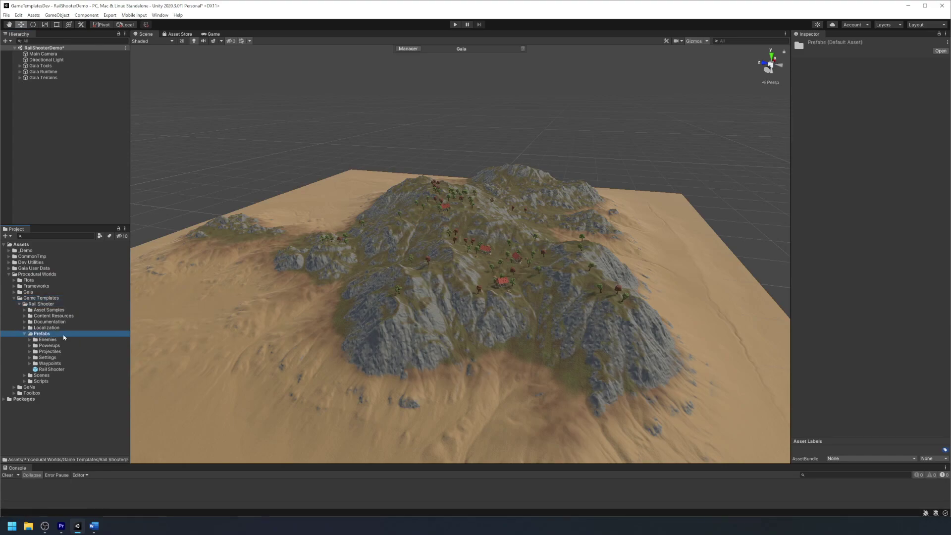
drag(56, 369, 40, 110)
Expand the Rail Shooter object and its PlayerController, and inspect the GameManager settings and the player's place above the terrain
click(19, 84)
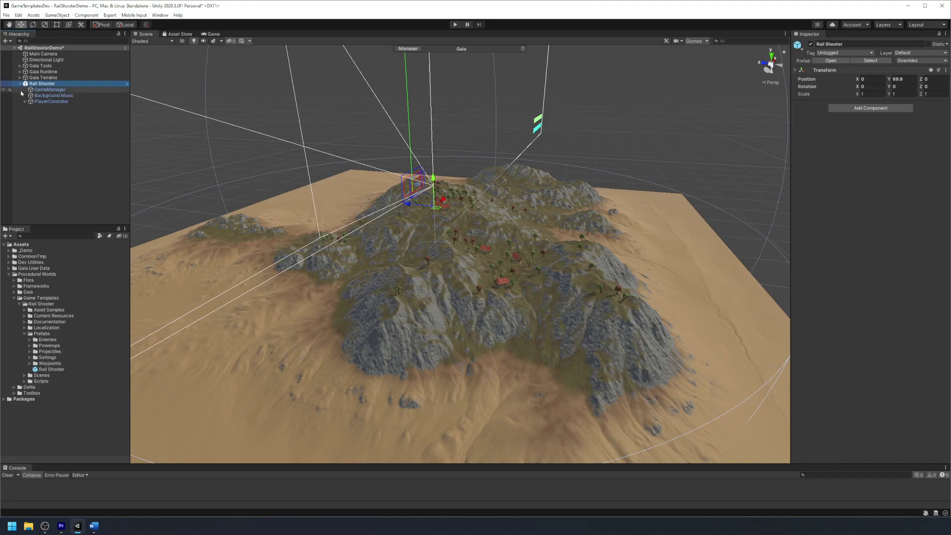
click(25, 101)
click(69, 89)
key(f)
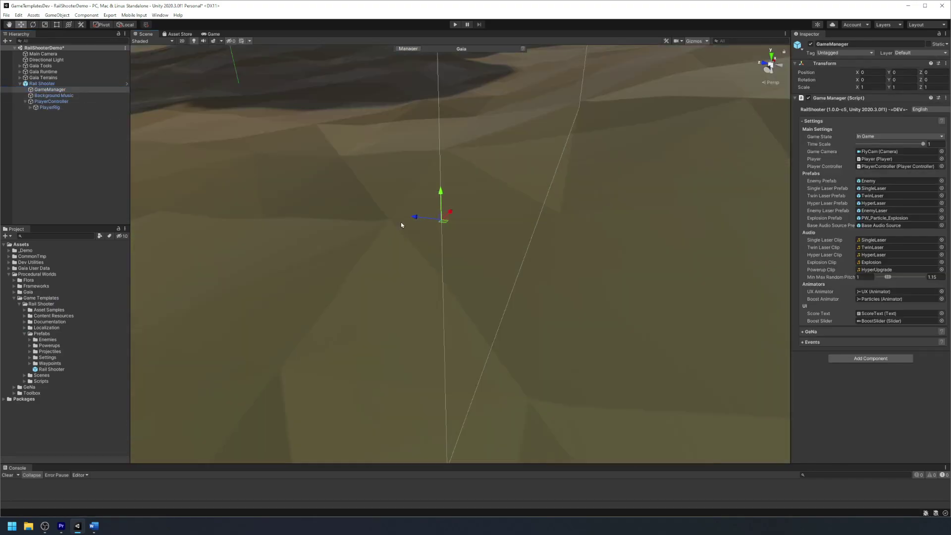
scroll(412, 231, down, 10)
alt+drag(413, 231, 607, 233)
scroll(490, 242, up, 8)
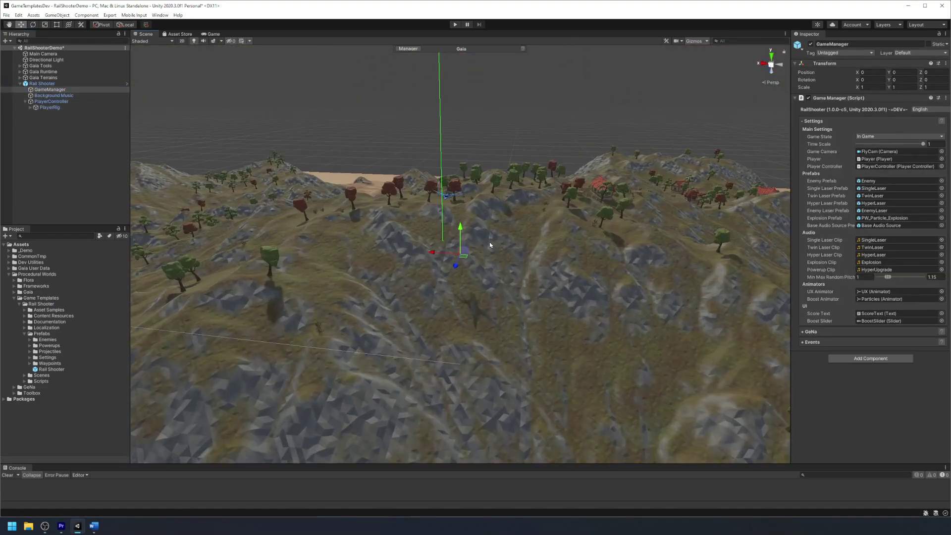
click(452, 196)
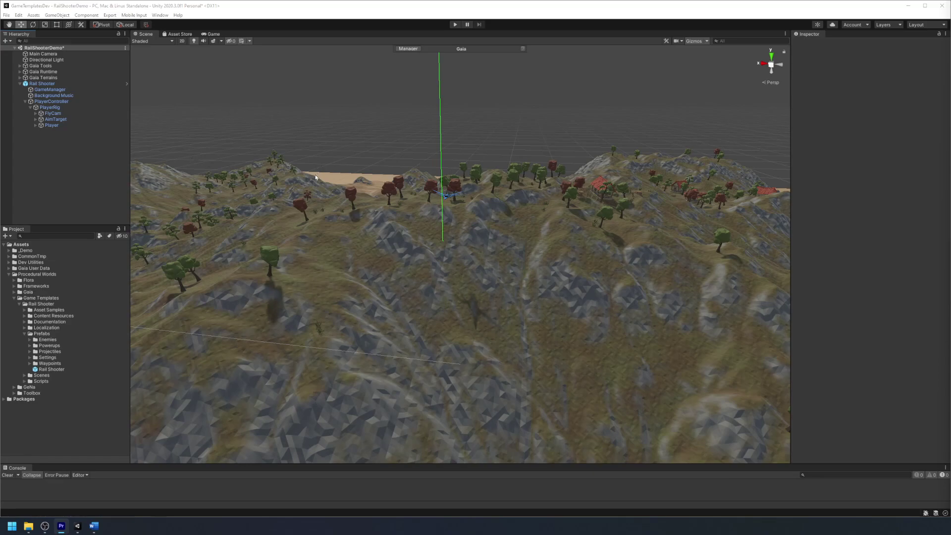
Create the Gaia runtime with a Custom player controller, using PlayerController as the custom player and FlyCam as the custom camera
click(408, 49)
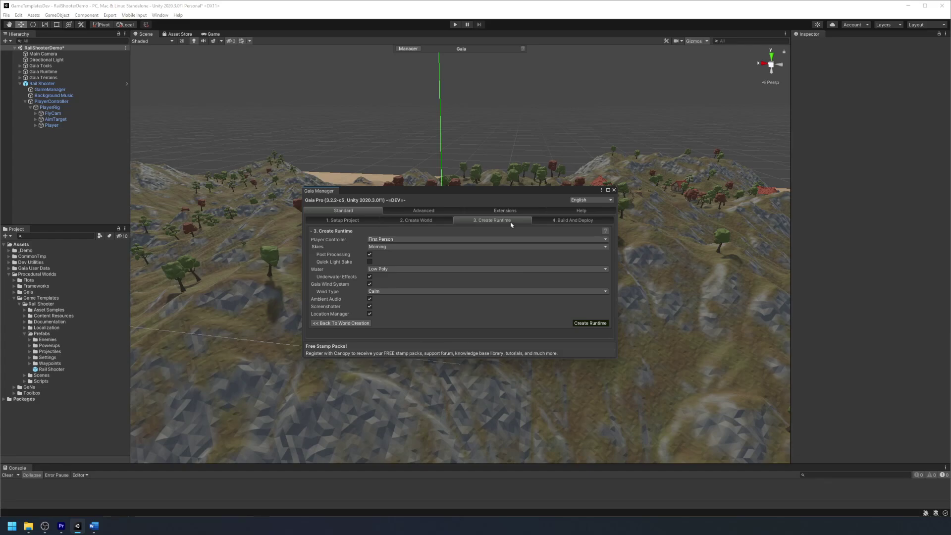
click(446, 240)
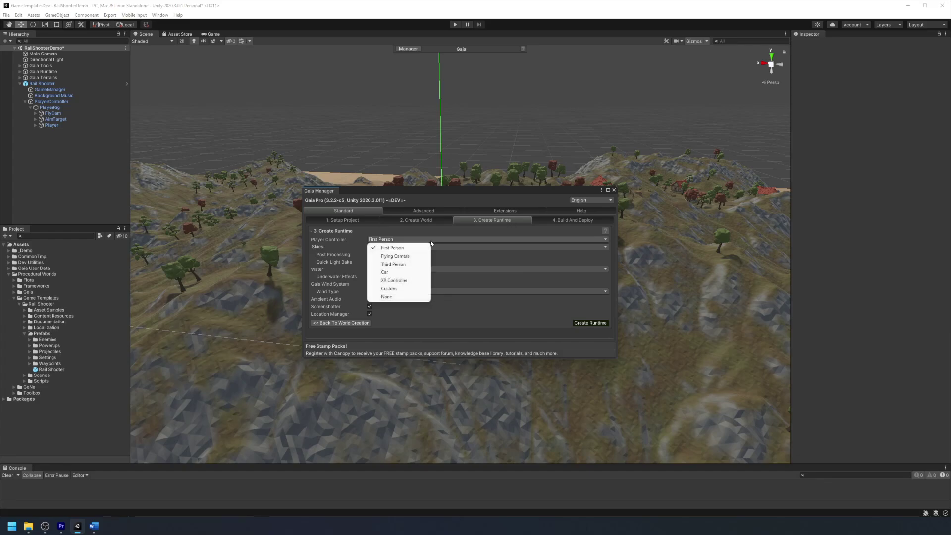
click(409, 292)
drag(404, 192, 259, 68)
drag(53, 103, 258, 127)
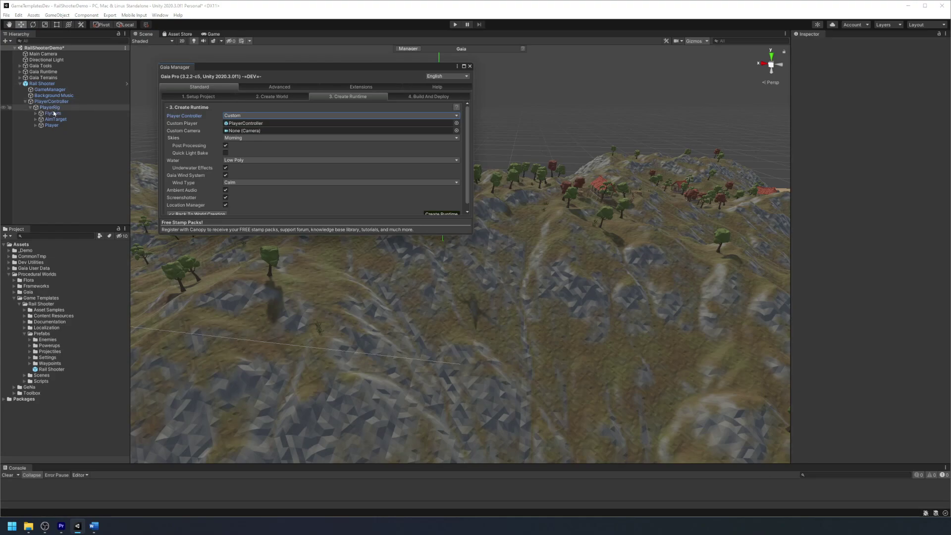
drag(54, 114, 266, 131)
click(445, 207)
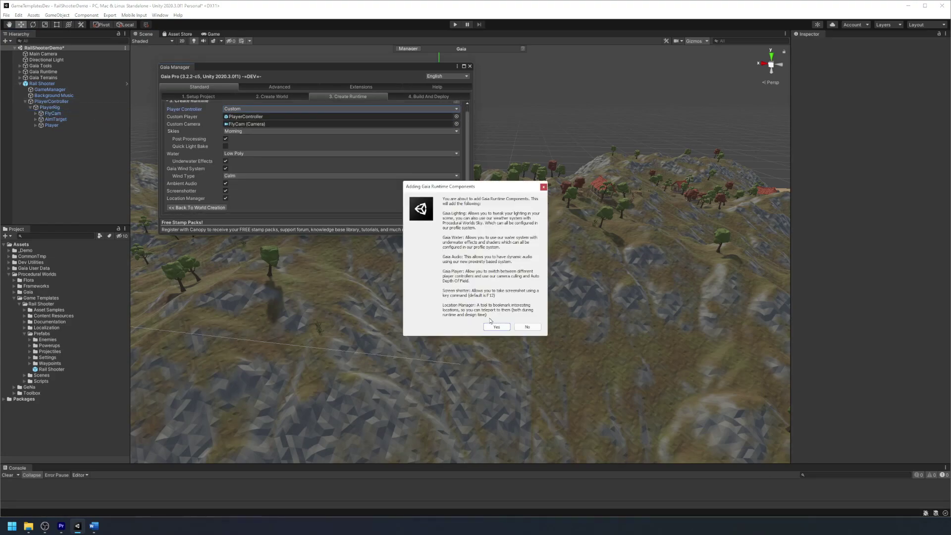
click(496, 326)
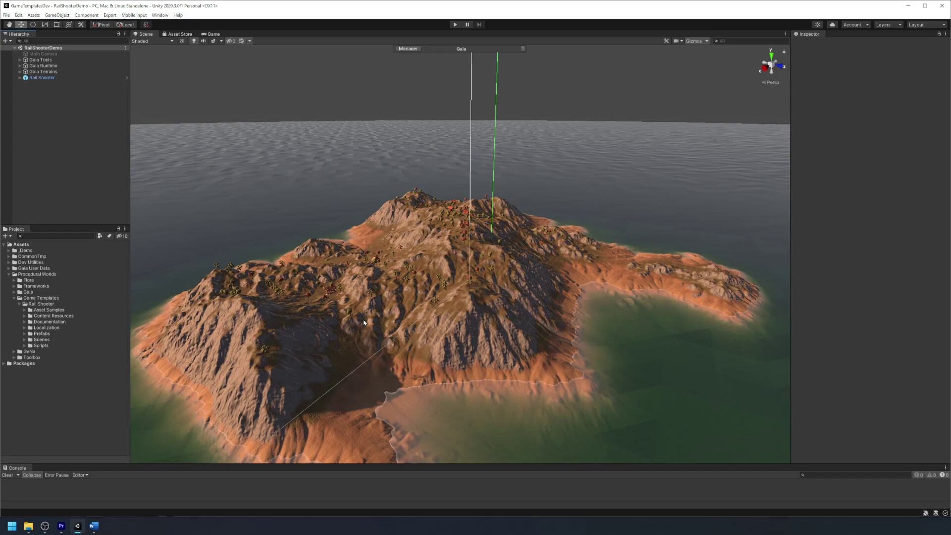
Add the Spawner - Enemies prefab from the Rail Shooter template's GeNa asset samples to the scene hierarchy
click(51, 304)
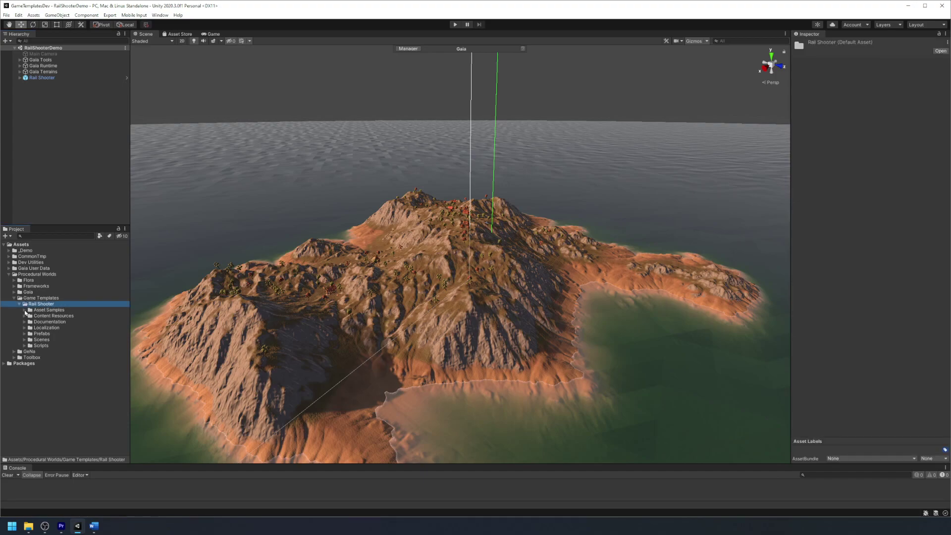
click(24, 310)
click(66, 311)
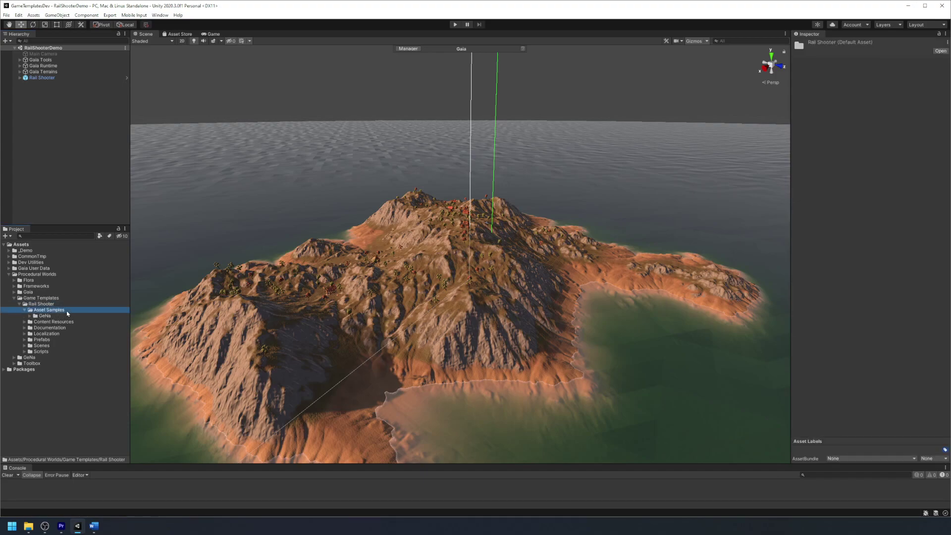
click(63, 317)
click(30, 316)
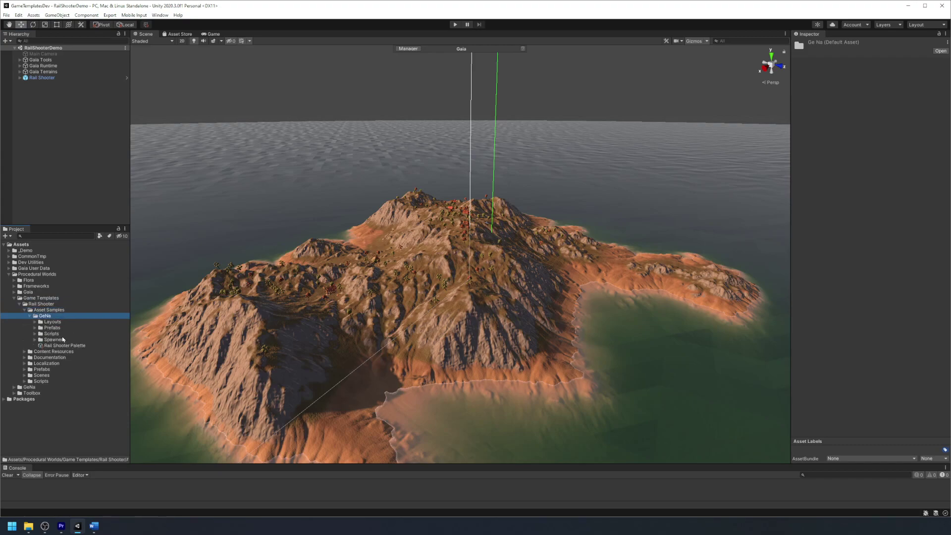
click(34, 339)
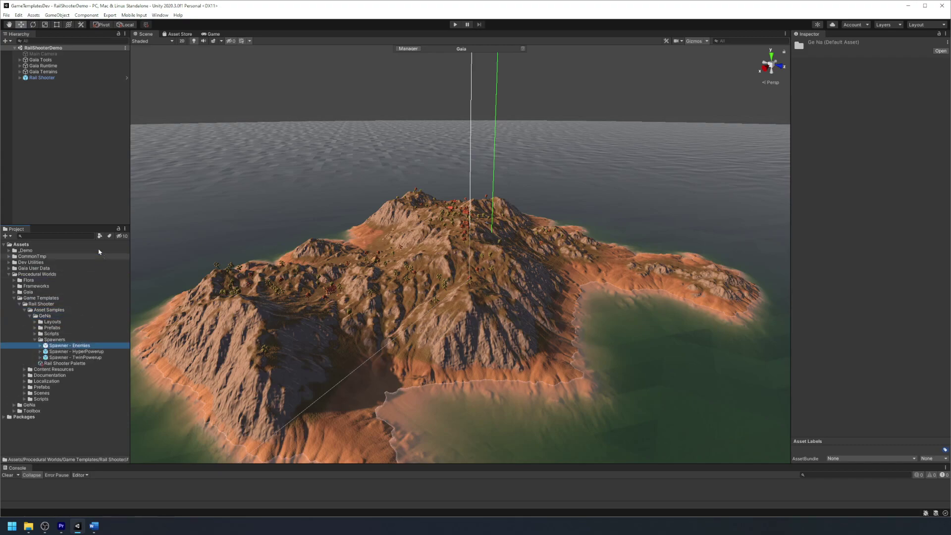
drag(94, 171, 94, 171)
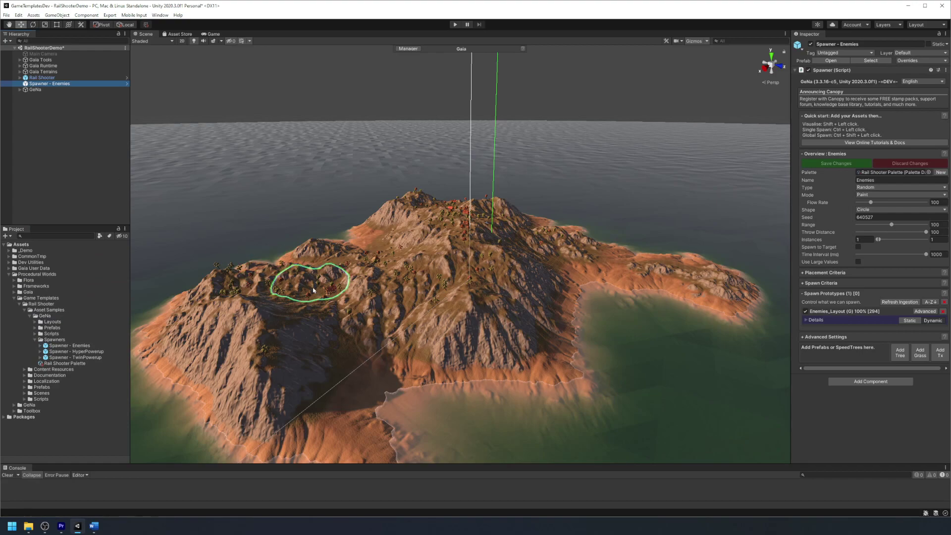
Spawn enemy groups at several spots across the island with the Enemies spawner
mouse_move(287, 311)
ctrl+mouse_down()
mouse_move(426, 282)
mouse_move(506, 229)
mouse_move(436, 214)
mouse_move(294, 290)
ctrl+mouse_up()
scroll(331, 310, up, 3)
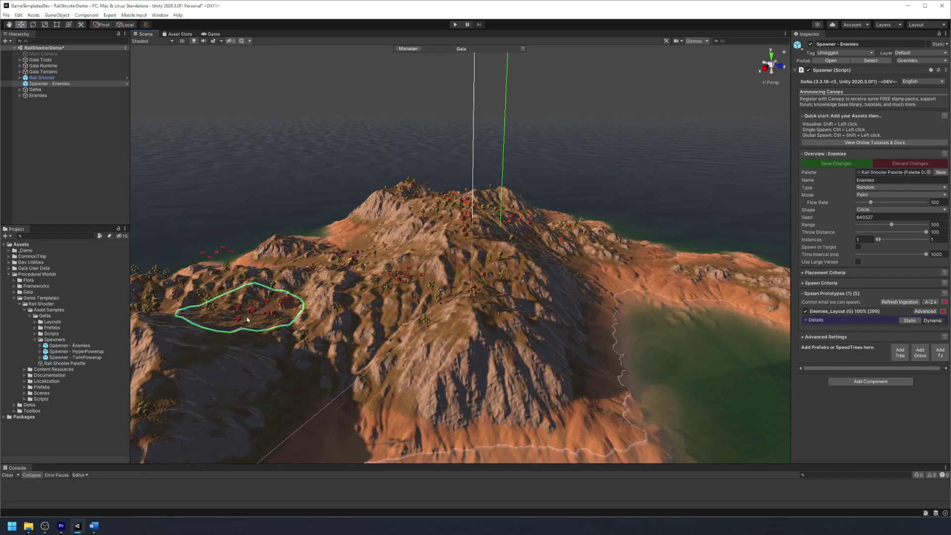
middle_drag(449, 270, 451, 258)
scroll(451, 257, up, 5)
Inspect two of the spawned enemy ships in the central group and leave nothing selected
click(479, 254)
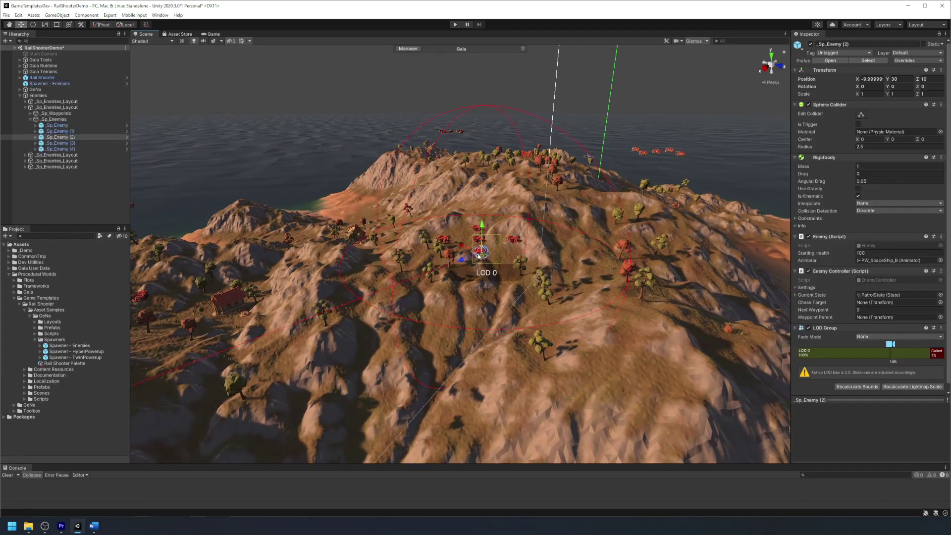
click(445, 240)
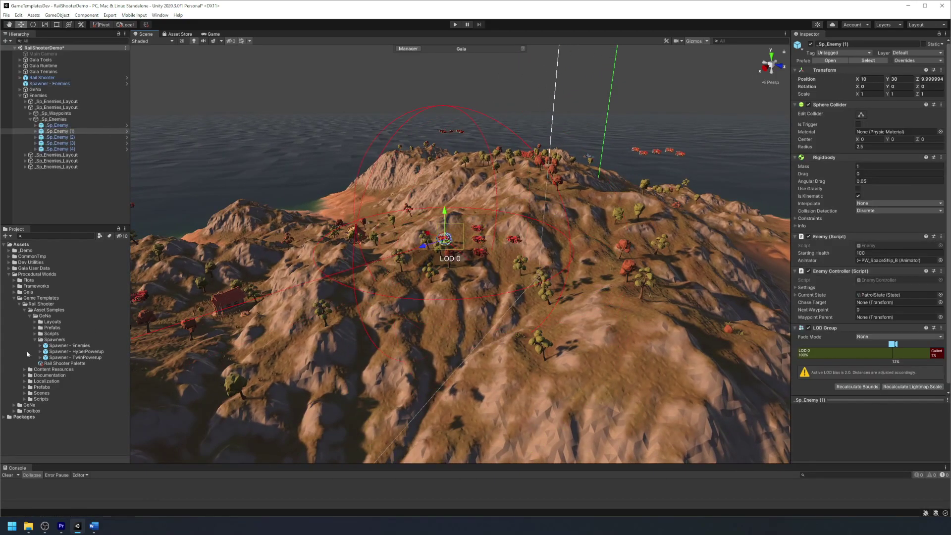
click(92, 197)
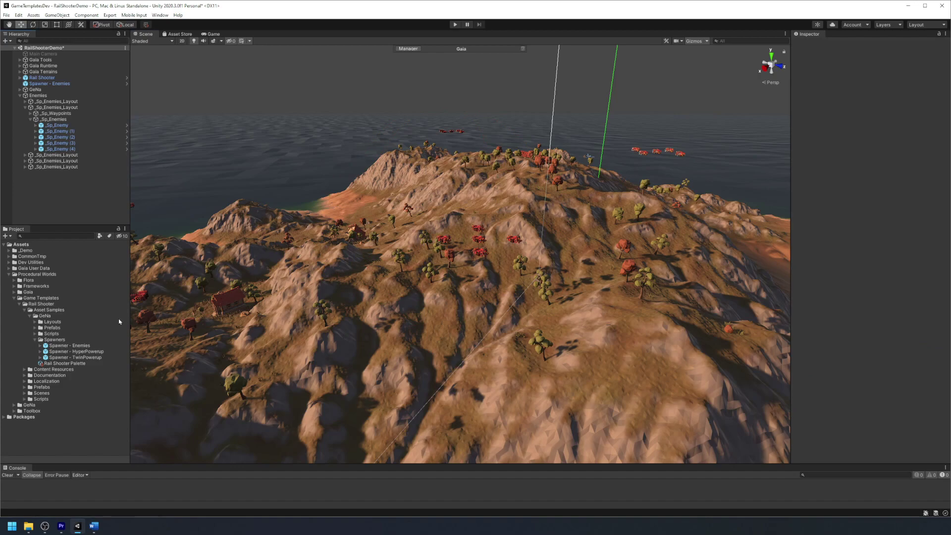
Open the Enemy_Layout prefab from the GeNa Layouts folder, examine its waypoints and enemies, and return to the scene
click(53, 323)
click(39, 323)
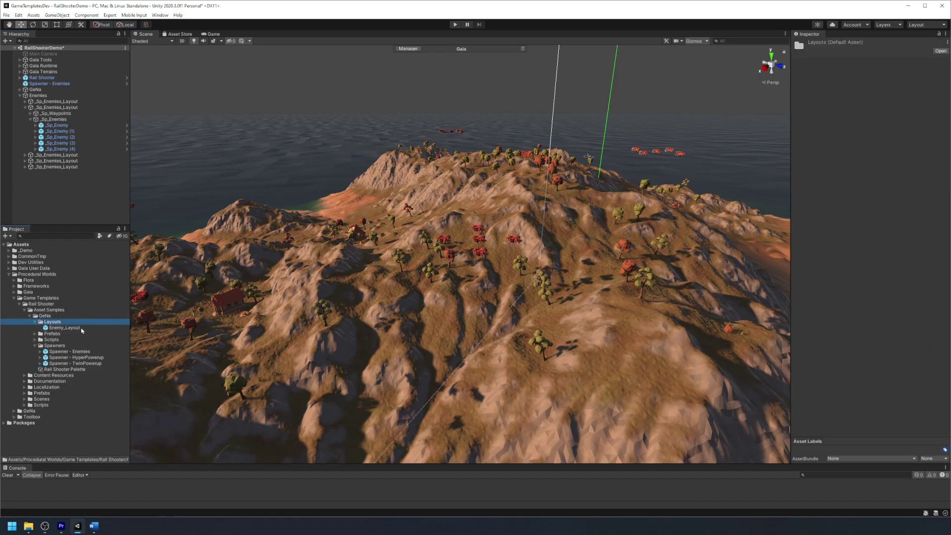
click(65, 328)
double_click(81, 330)
alt+drag(397, 276, 783, 301)
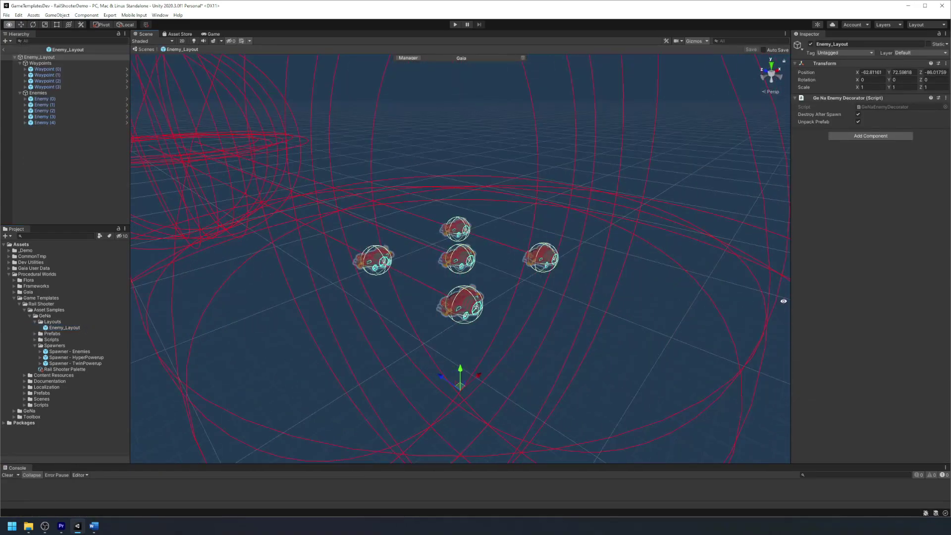
click(3, 49)
Refresh the ingestion of the spawn prototypes on the Spawner - Enemies prefab asset
click(64, 351)
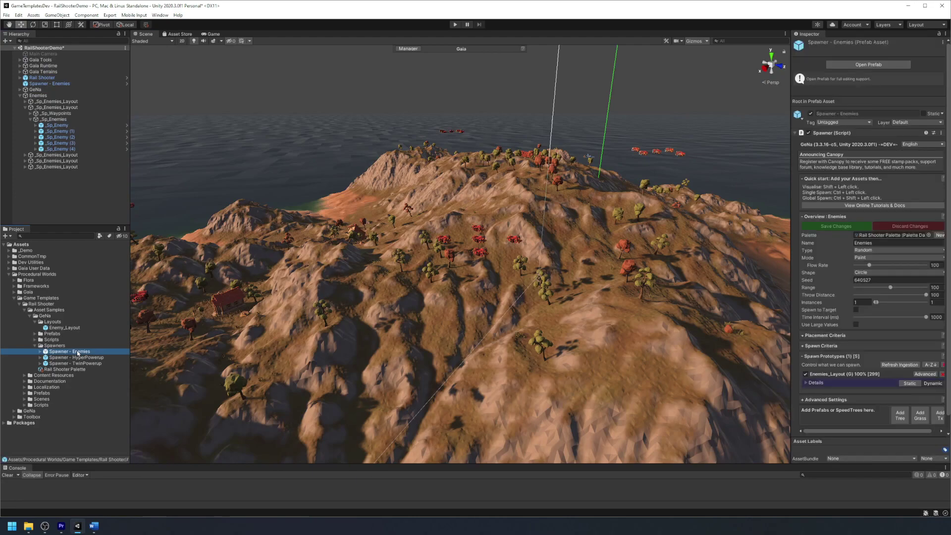
scroll(844, 378, down, 1)
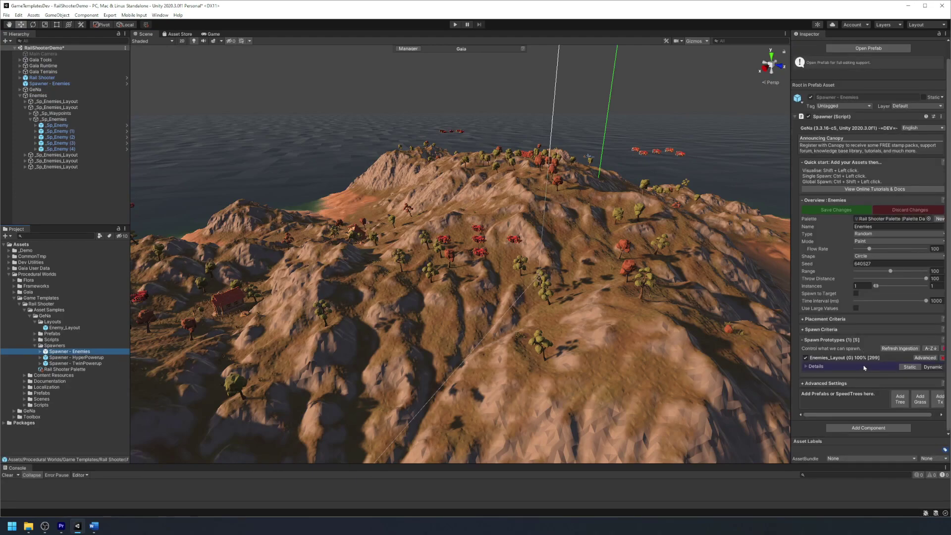
click(900, 349)
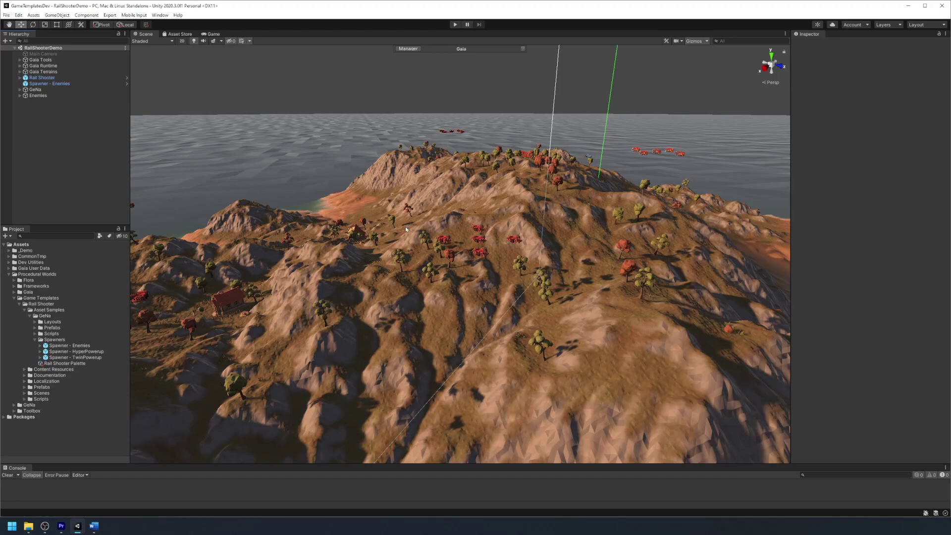
Spawn powerups over the island using the TwinPowerup and HyperPowerup spawner prefabs, and play-test the scene
drag(71, 358, 76, 155)
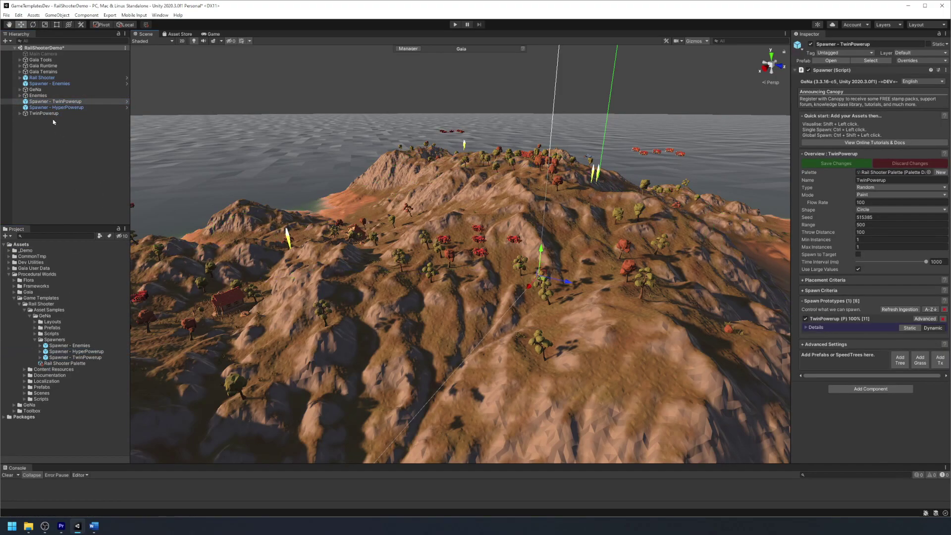
click(53, 108)
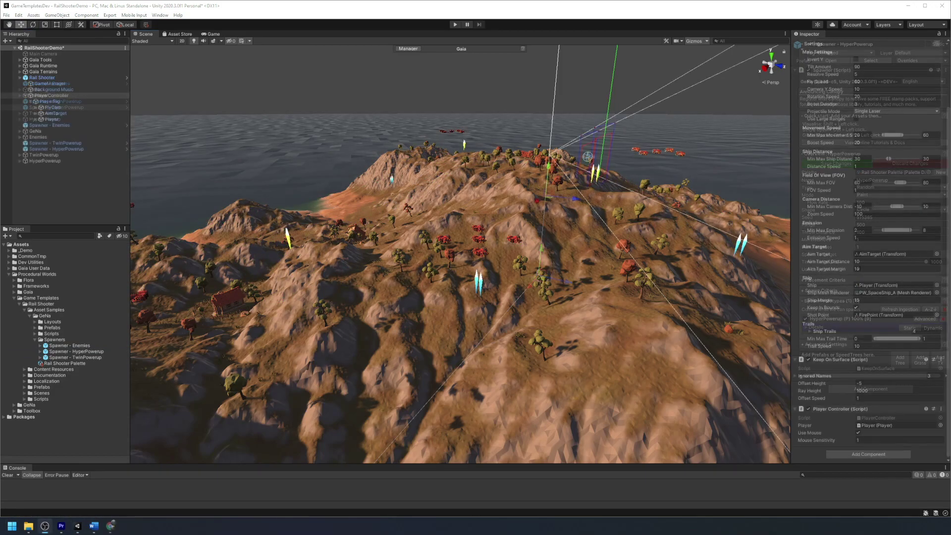
key(ctrl+p)
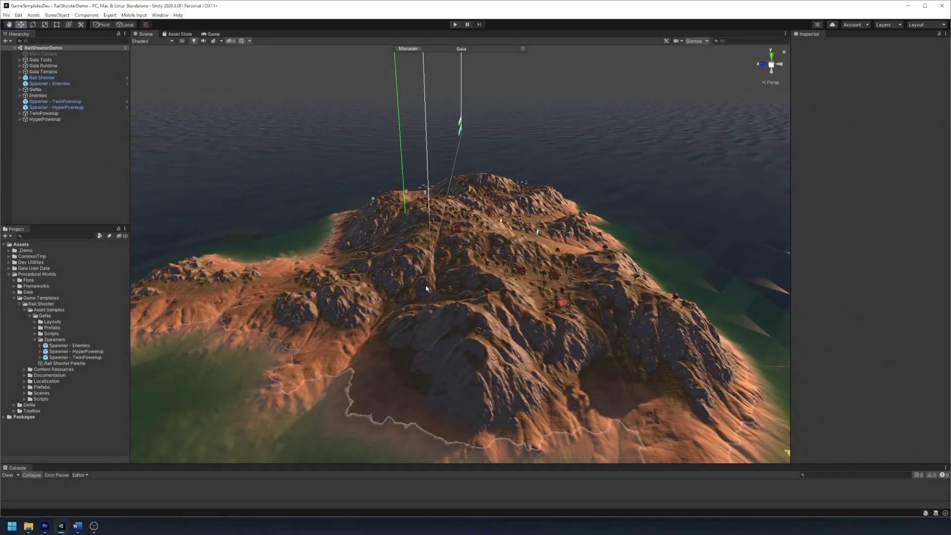
Add a GeNa spline to the scene and select it for editing
right_click(32, 135)
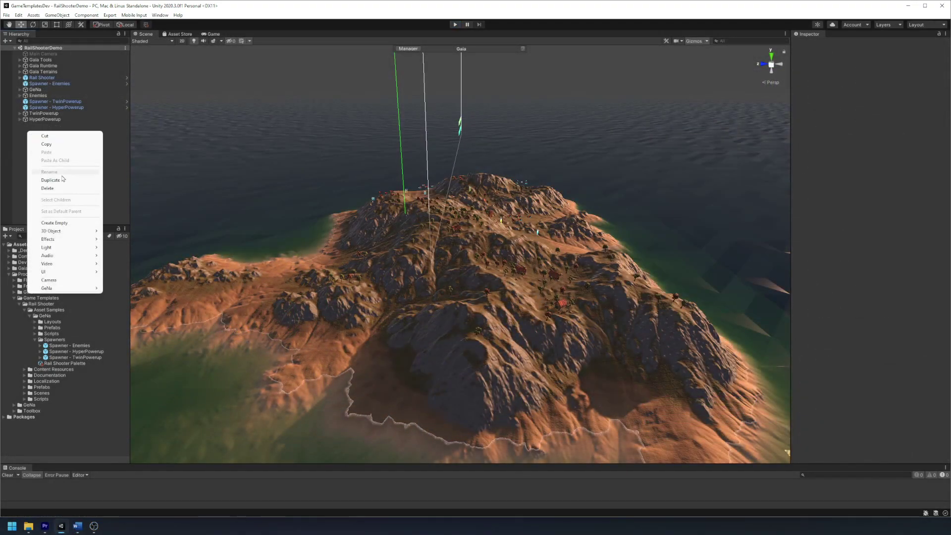
mouse_move(78, 290)
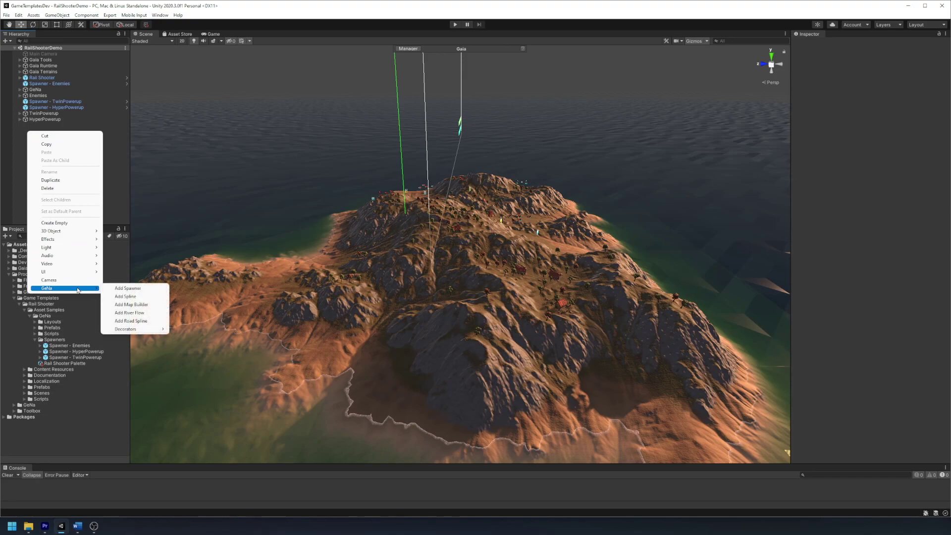
click(130, 296)
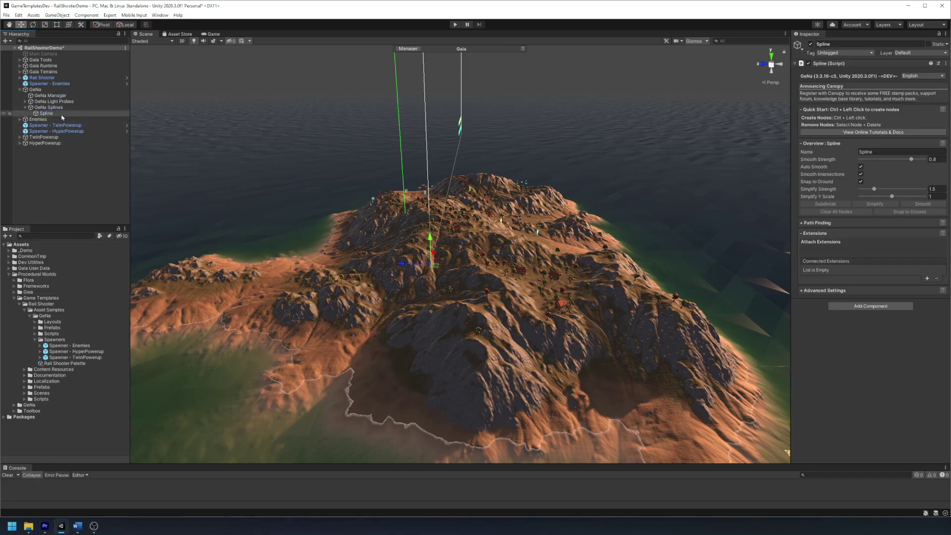
click(62, 114)
Place spline nodes in a ring around the island's hills and join the last node to the first as a closed loop
ctrl+click(371, 292)
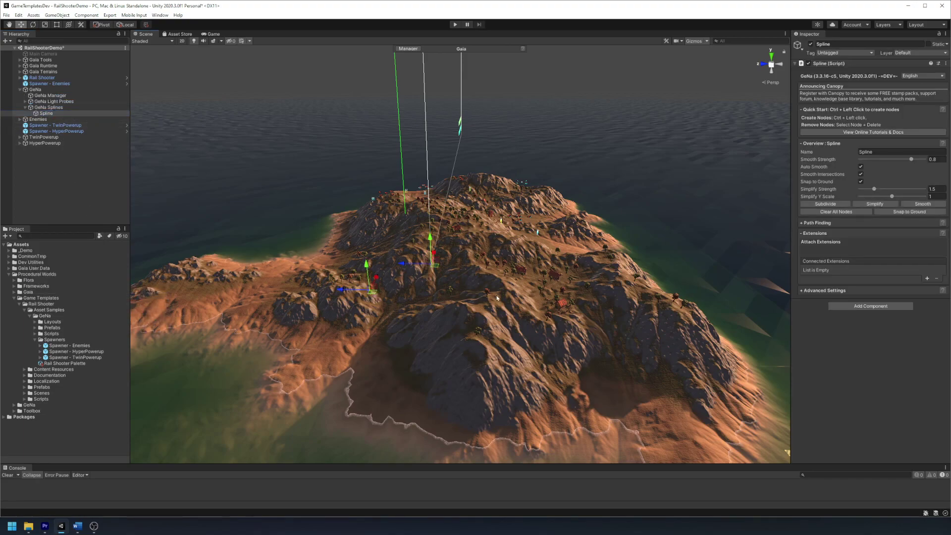
ctrl+click(516, 287)
ctrl+click(540, 233)
ctrl+click(486, 199)
ctrl+click(418, 198)
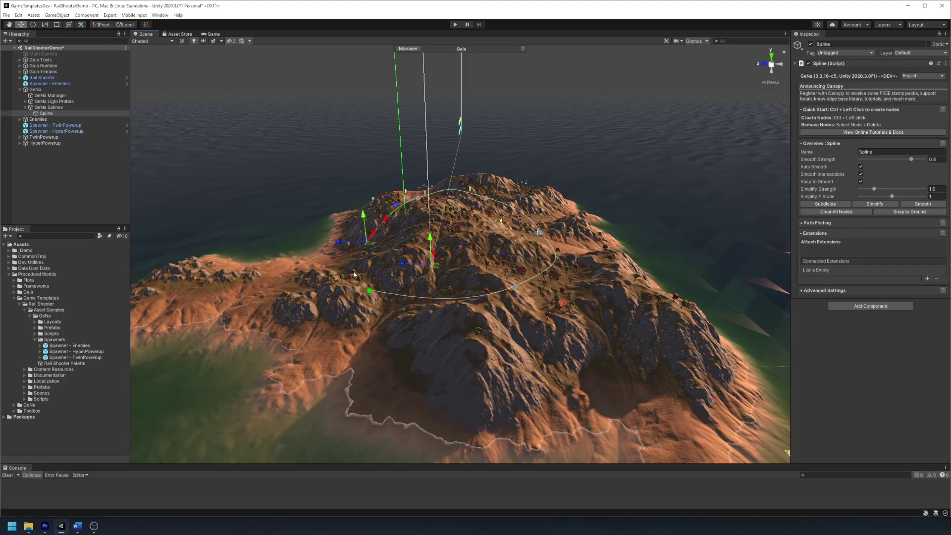
ctrl+click(370, 292)
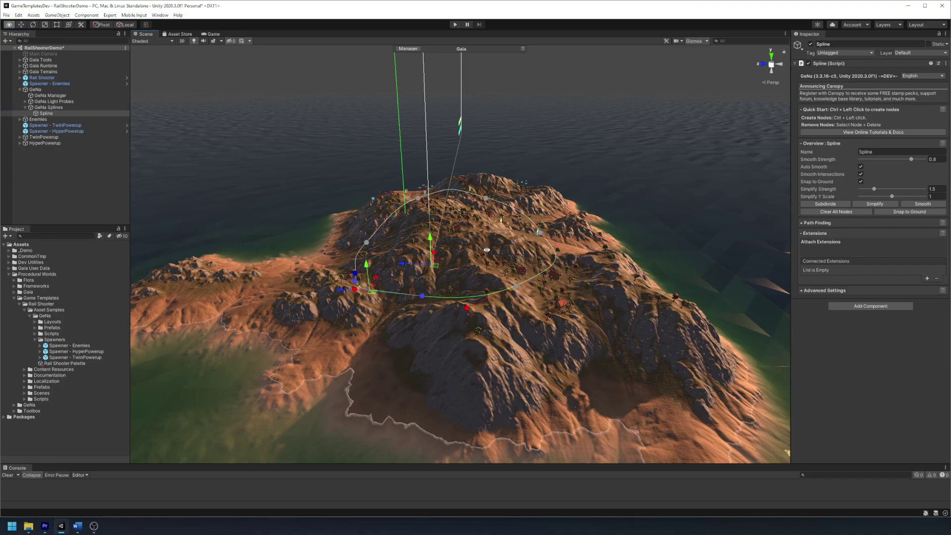
alt+drag(487, 250, 307, 252)
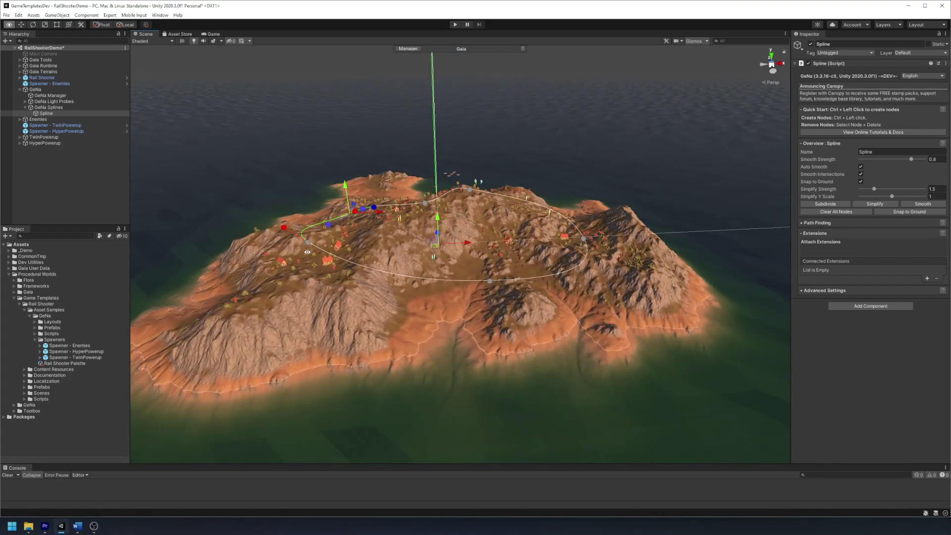
Assign the Spline object to the GameManager's GeNa spline setting and play-test the scene
click(20, 77)
click(50, 83)
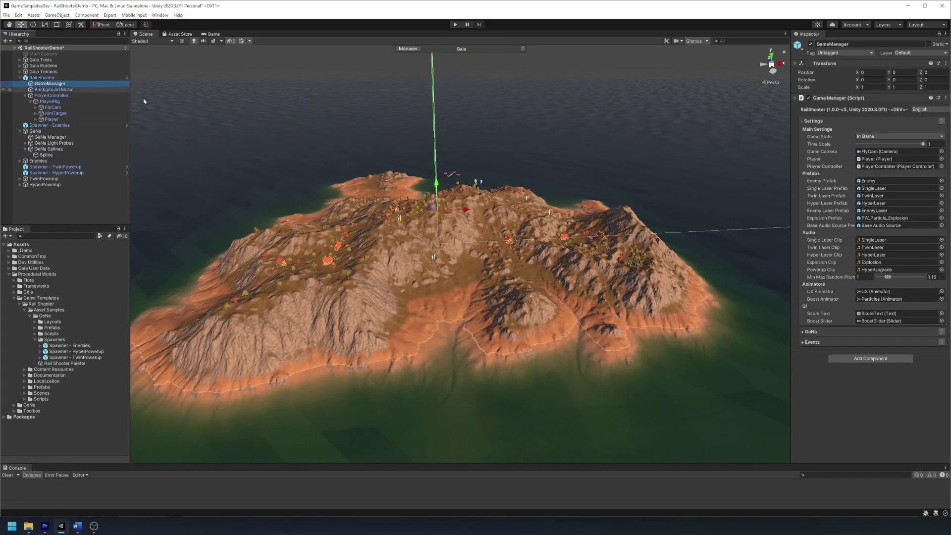
click(809, 332)
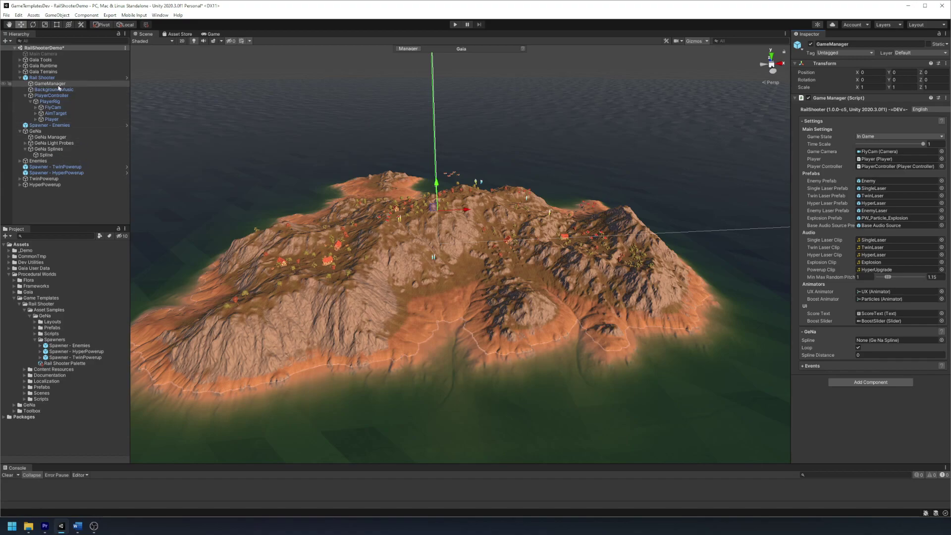
drag(46, 155, 894, 341)
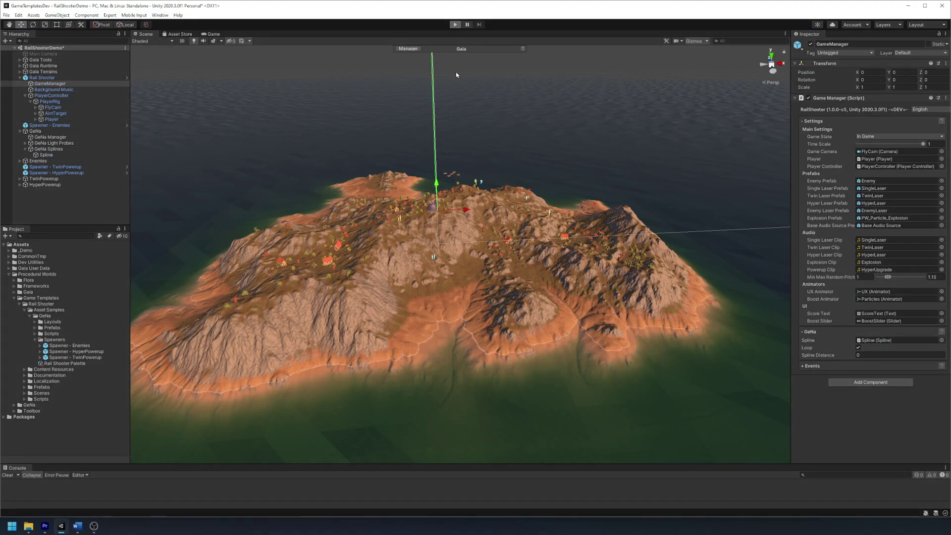
click(455, 24)
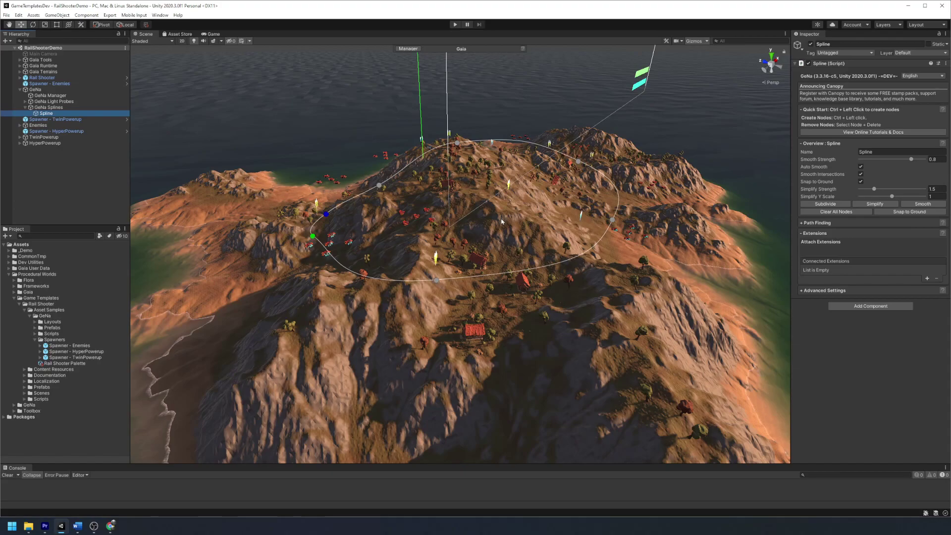
Delete the spawned Enemies, TwinPowerup and HyperPowerup objects from the scene, keeping their spawners
click(76, 125)
ctrl+click(74, 137)
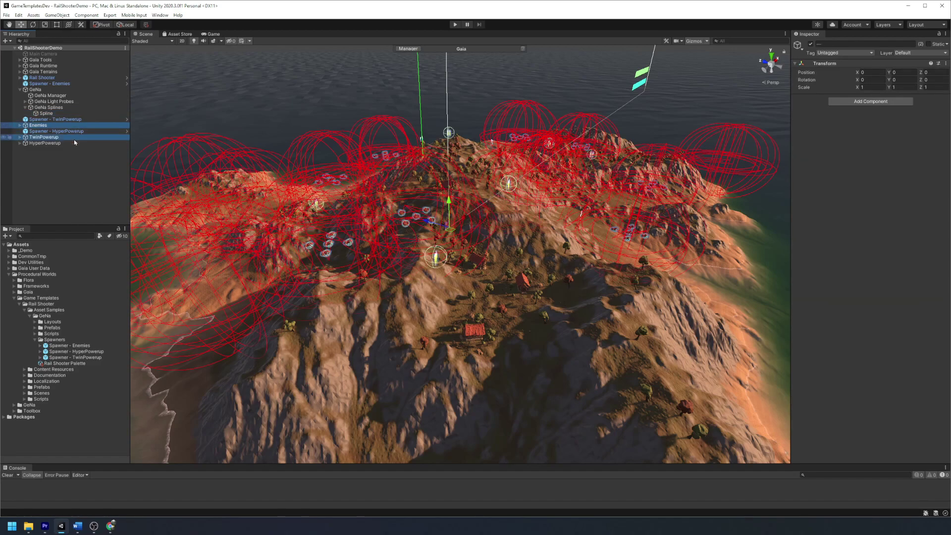
ctrl+click(75, 143)
key(Delete)
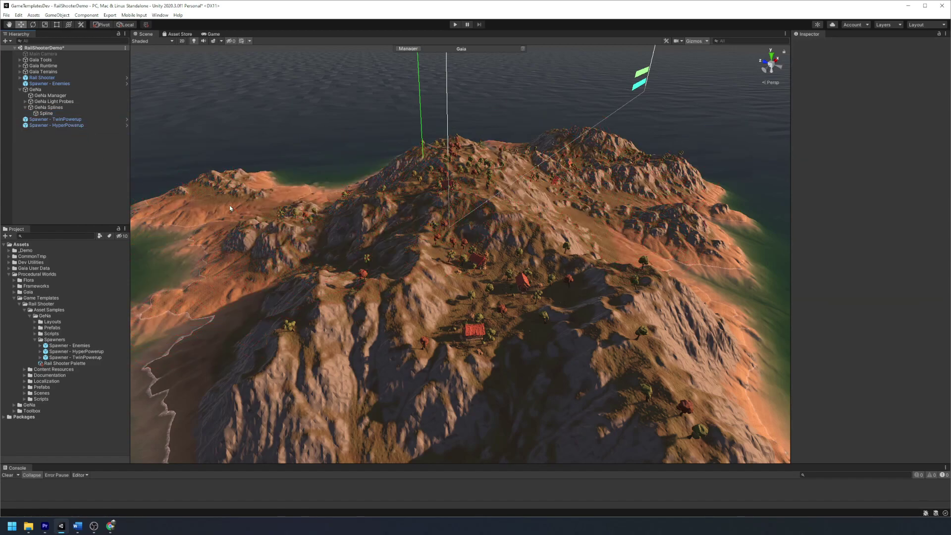
Attach the Enemies, TwinPowerup and HyperPowerup spawners to the Spline object as extensions
click(70, 113)
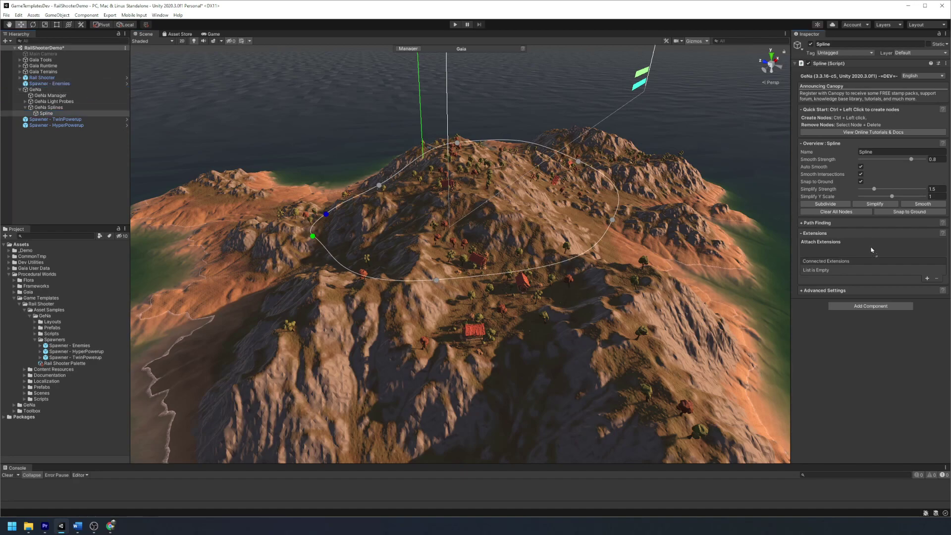
drag(872, 250, 872, 250)
drag(77, 120, 870, 254)
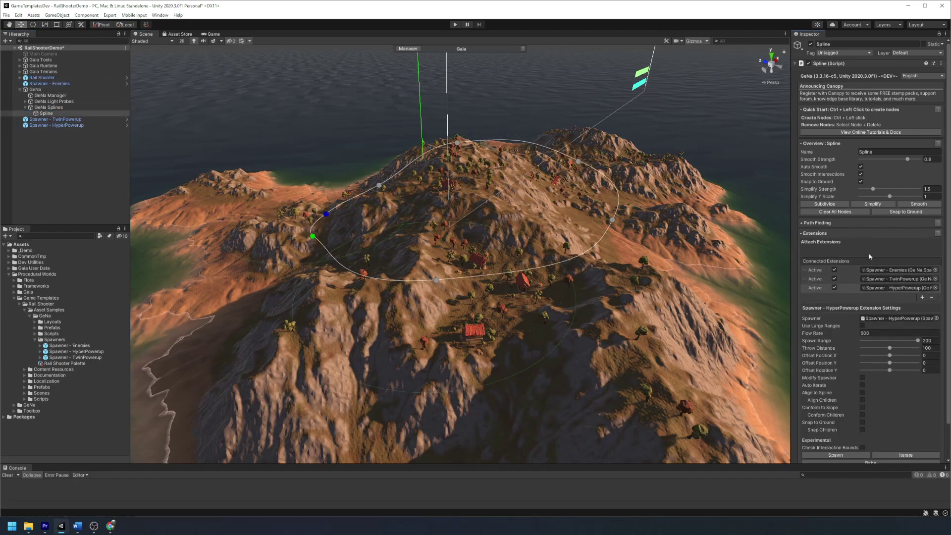
Spawn the Enemies, TwinPowerup and HyperPowerup extensions along the spline and play-test the scene
scroll(871, 257, down, 3)
click(816, 234)
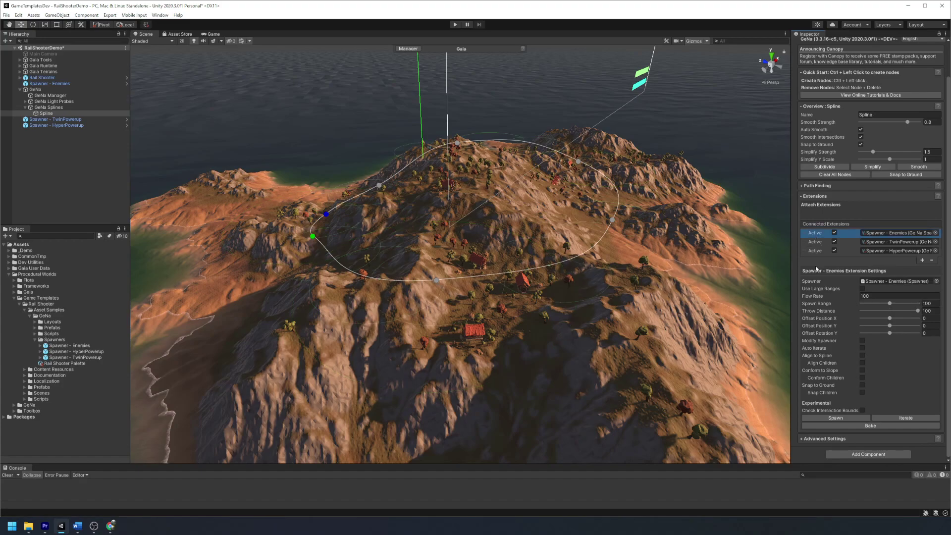
click(835, 417)
scroll(650, 317, up, 3)
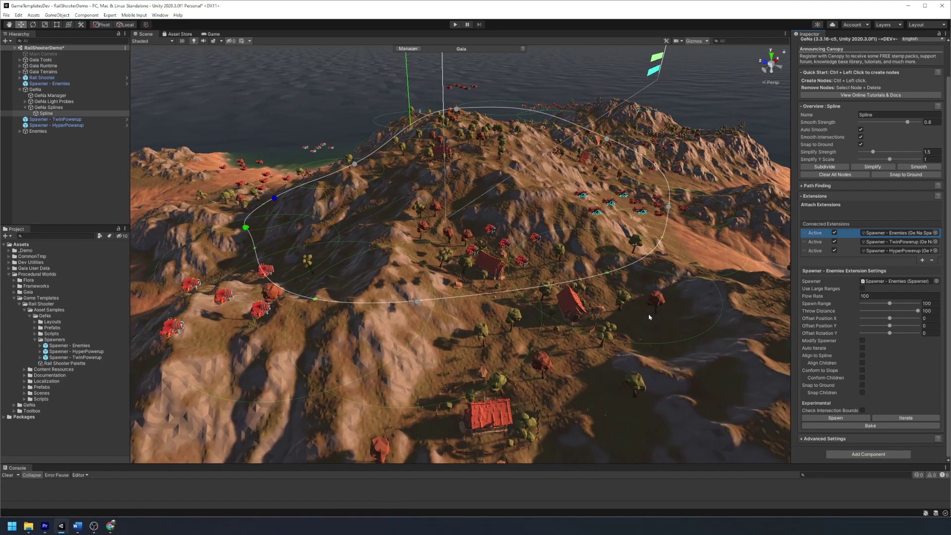
click(821, 243)
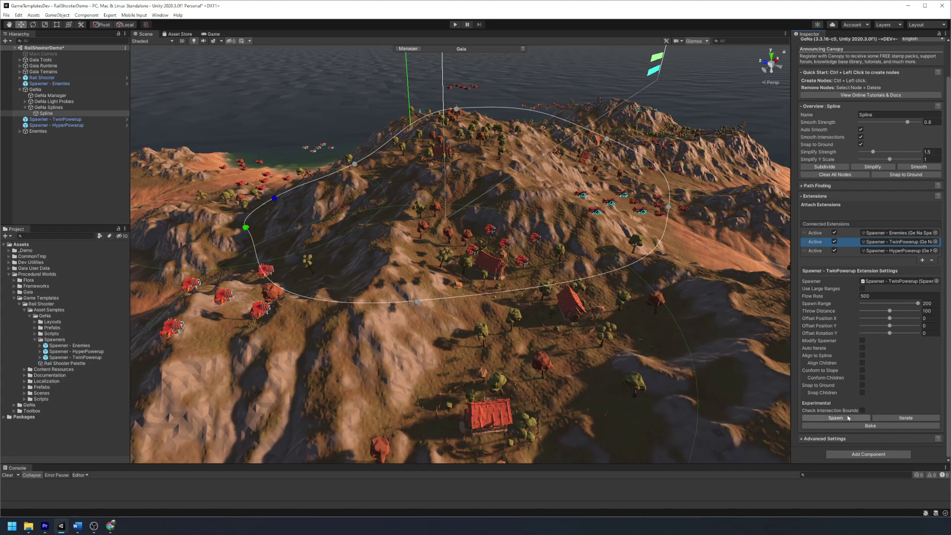
click(848, 418)
click(812, 252)
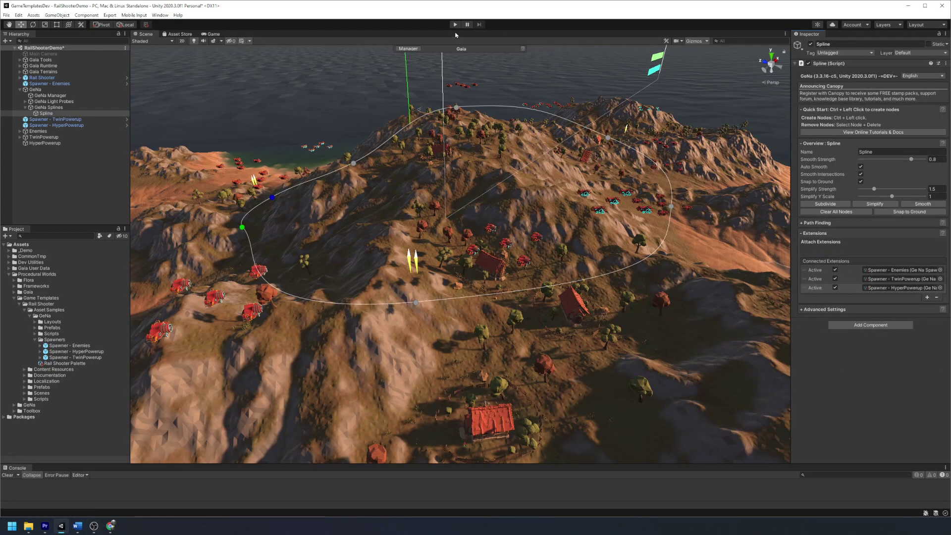
click(455, 25)
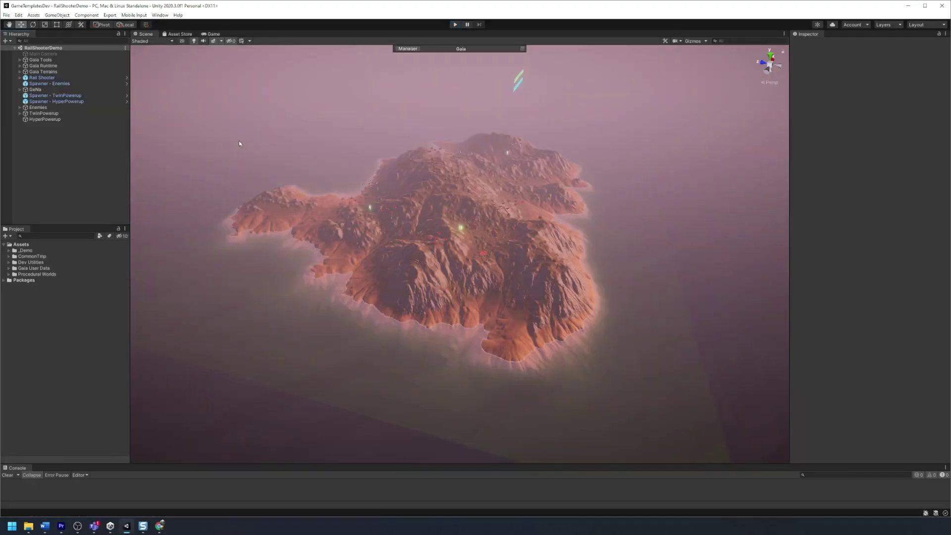
Examine the enemies and powerups spawned around the island from several sides
scroll(463, 247, up, 15)
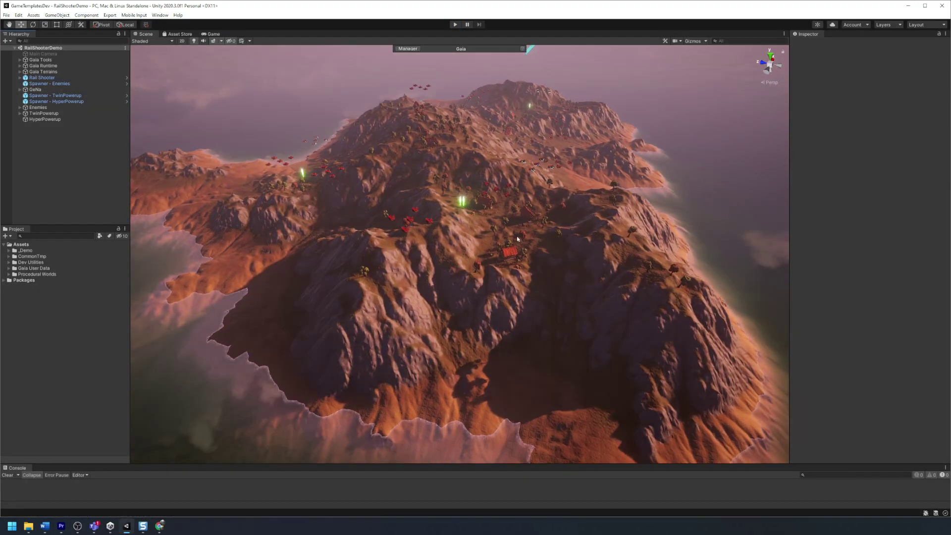
alt+drag(569, 225, 454, 215)
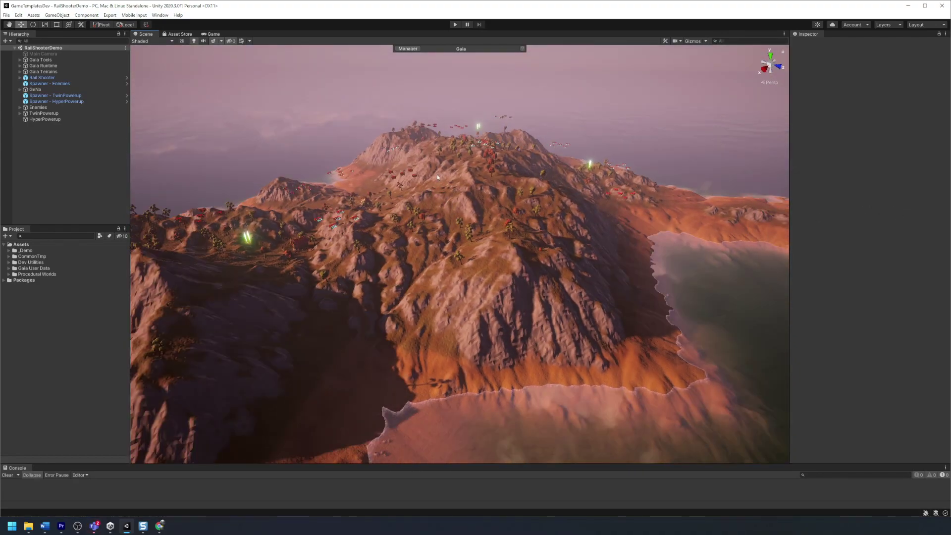
middle_drag(411, 204, 439, 193)
scroll(440, 186, down, 3)
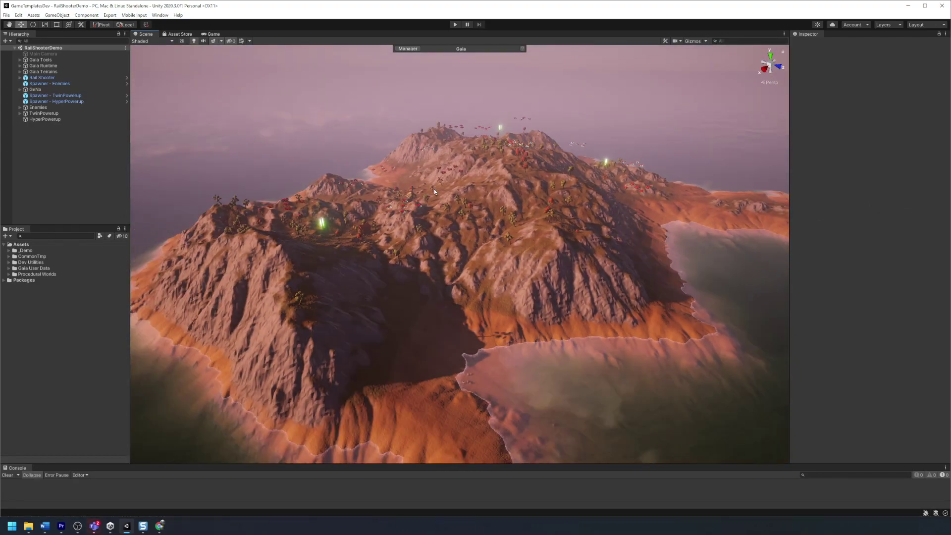
alt+drag(380, 187, 551, 189)
middle_drag(551, 188, 503, 191)
scroll(502, 187, up, 4)
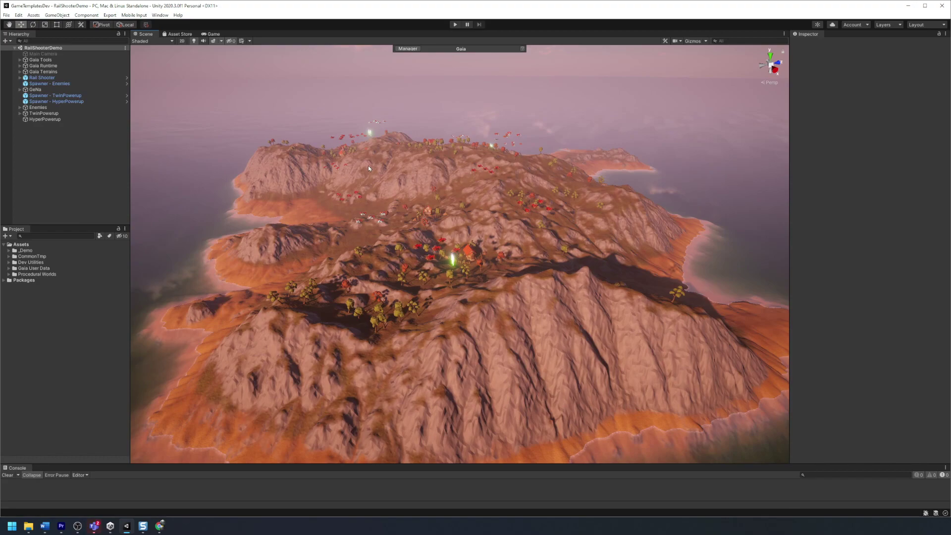
Open the Terrain Mesh Exporter from the Gaia Manager's advanced Gaia Tools
click(411, 49)
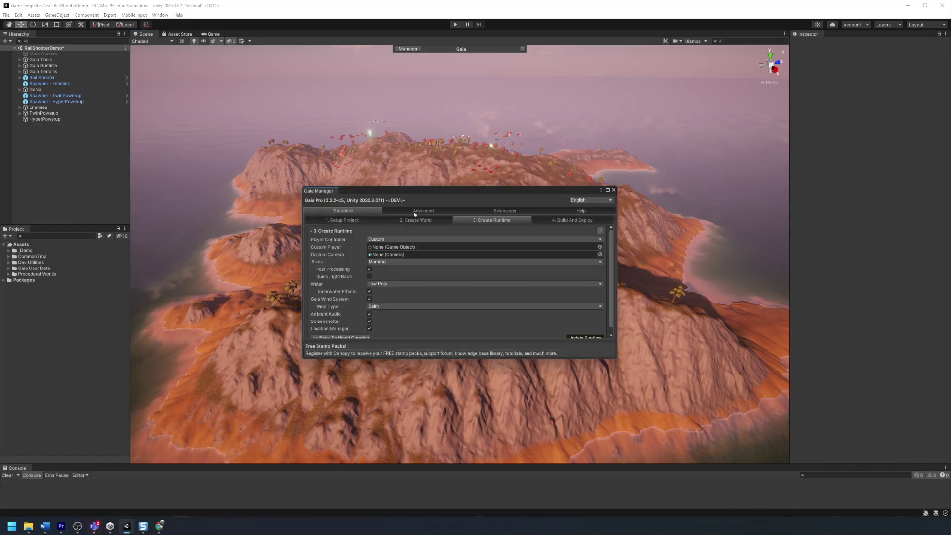
click(429, 214)
drag(426, 191, 346, 96)
click(241, 152)
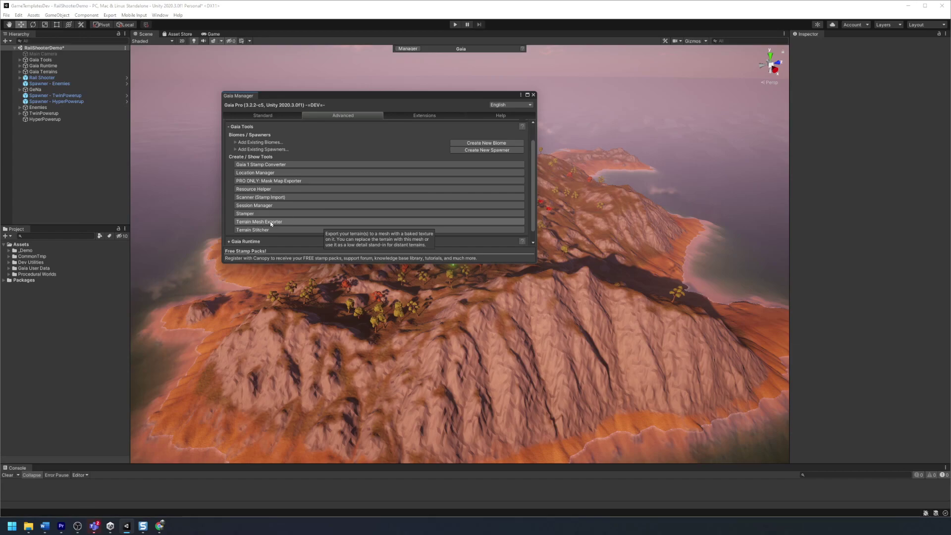
click(270, 222)
drag(389, 89, 620, 70)
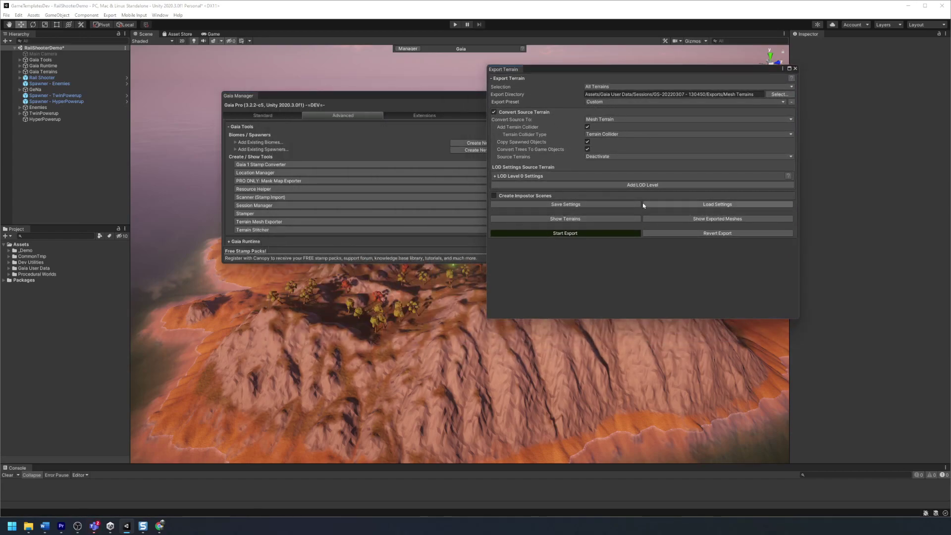
Export all terrains with the 03 Convert To Low Poly preset and LOD Level 0 mesh resolution set to Eighth
click(614, 102)
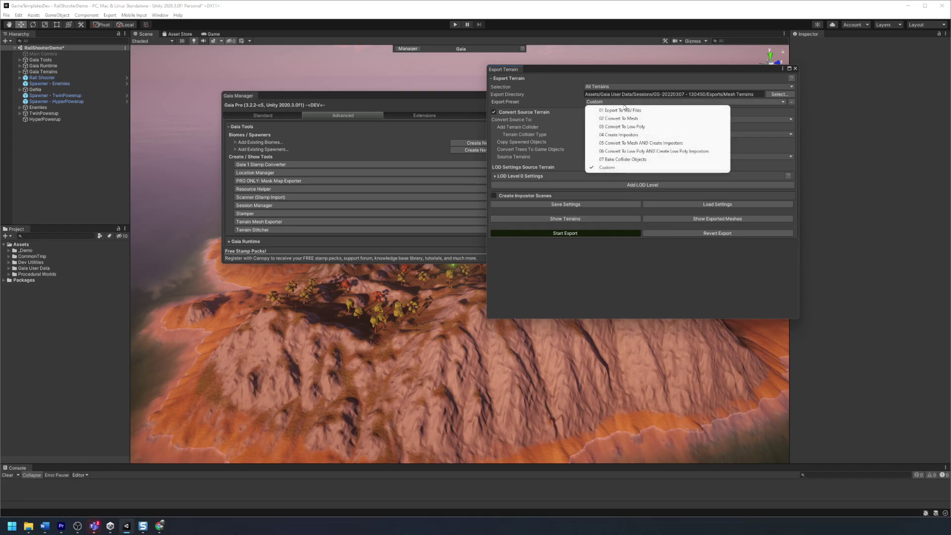
click(657, 127)
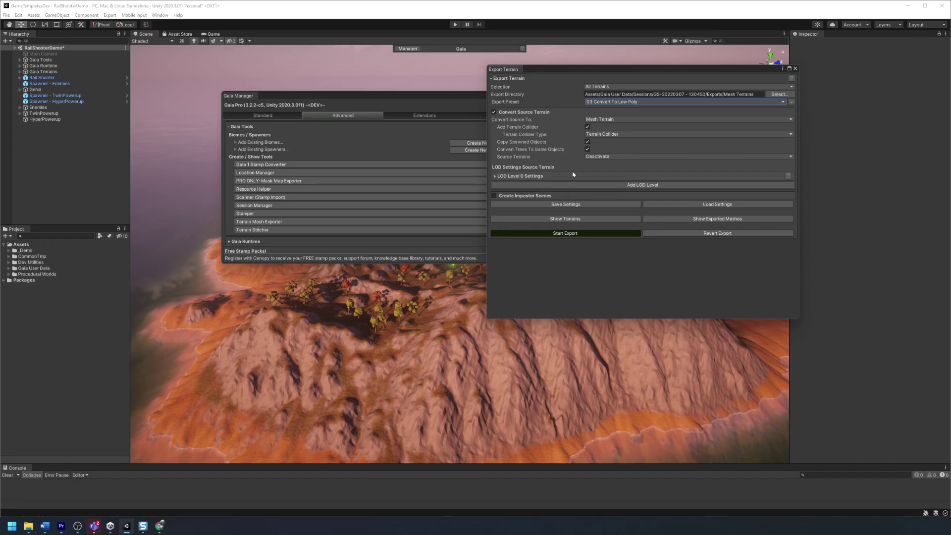
click(530, 176)
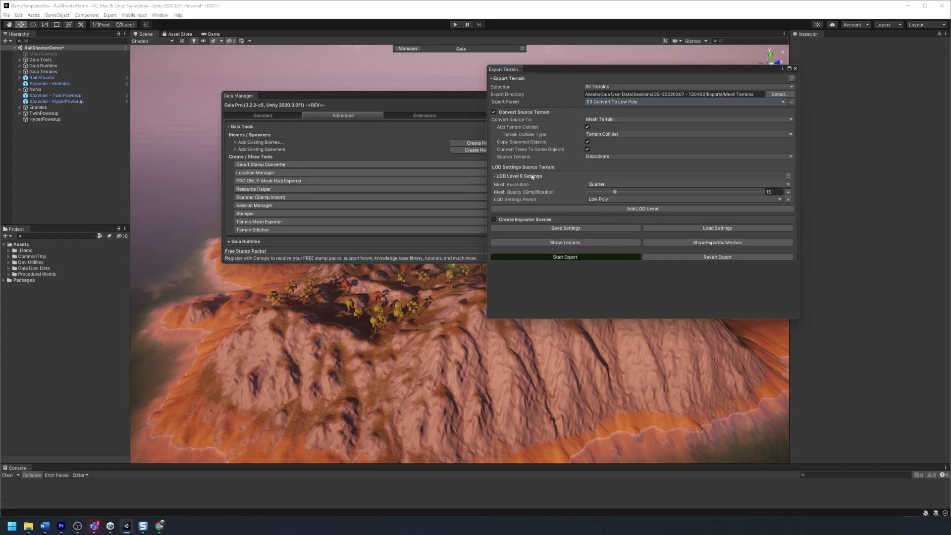
click(624, 186)
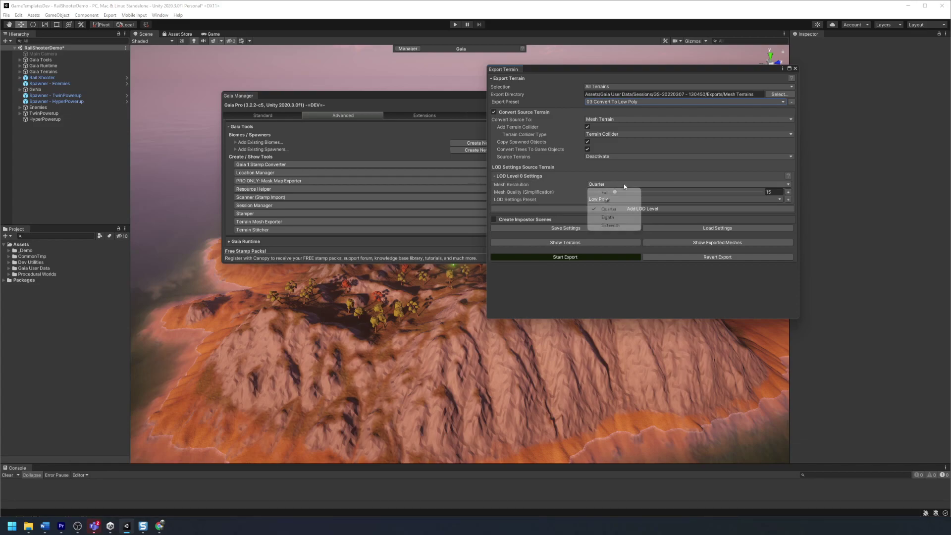
click(620, 219)
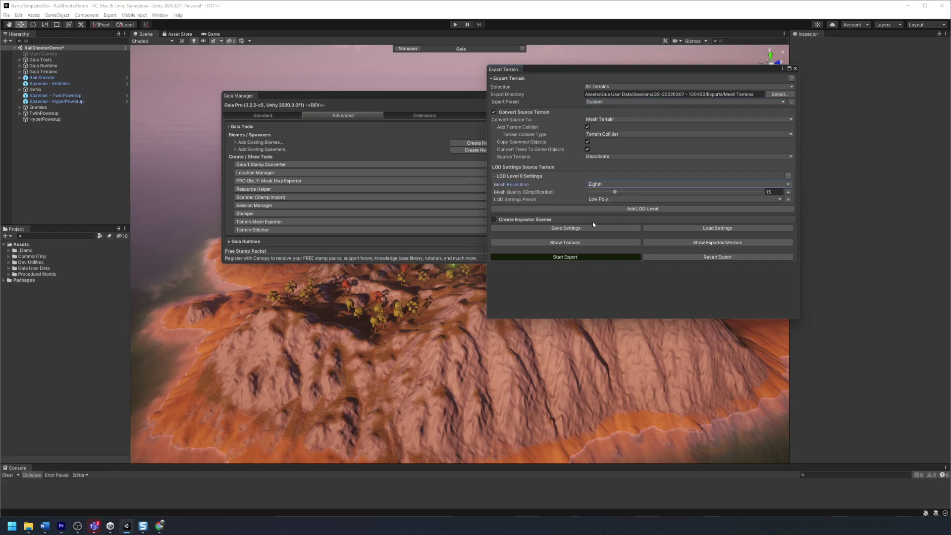
click(579, 257)
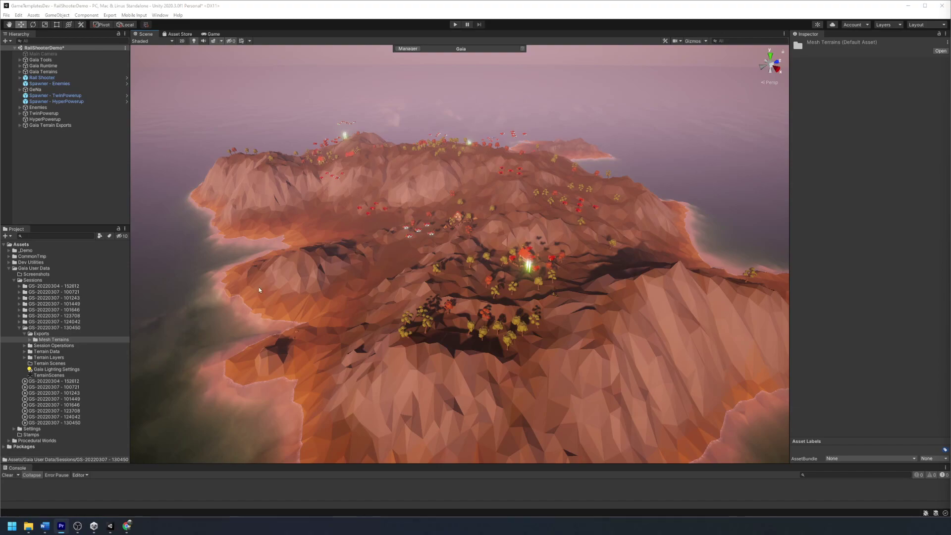
Examine the exported low-poly mesh terrain and the water surface around the island
click(505, 228)
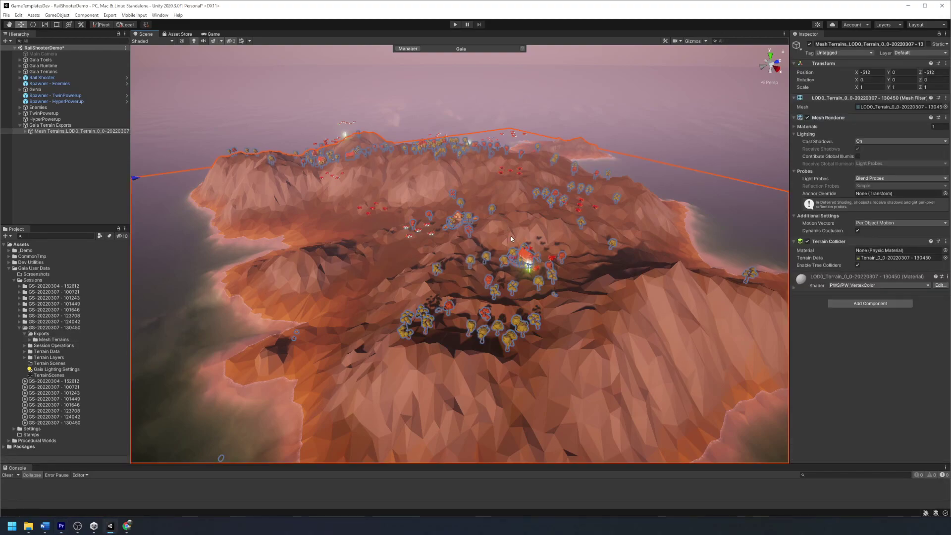
scroll(514, 230, up, 3)
alt+drag(585, 252, 479, 277)
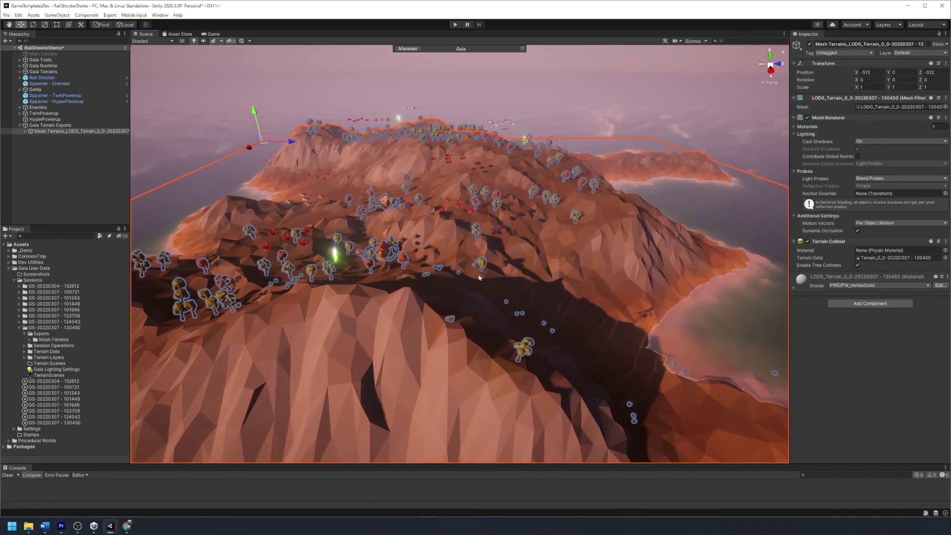
scroll(365, 331, down, 4)
middle_drag(377, 347, 408, 322)
click(408, 322)
scroll(436, 312, down, 2)
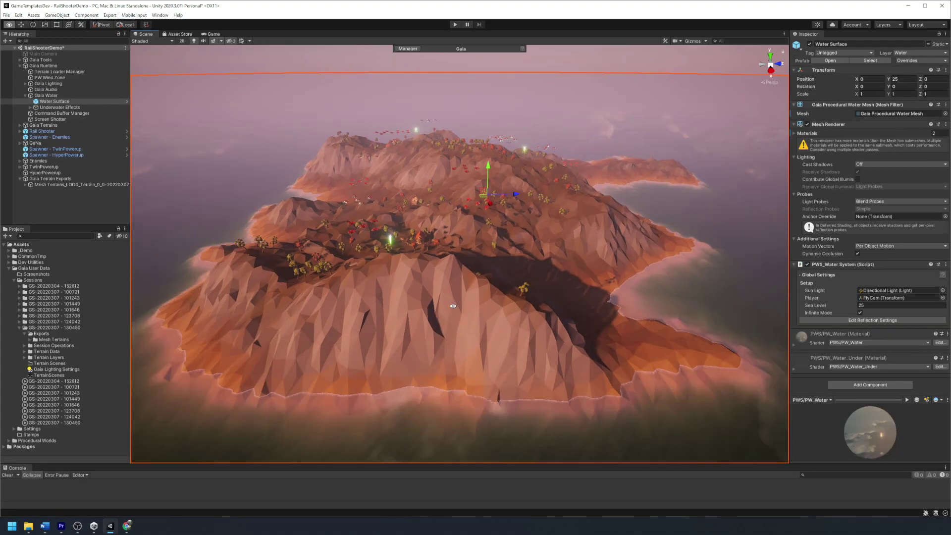
right_drag(452, 306, 265, 303)
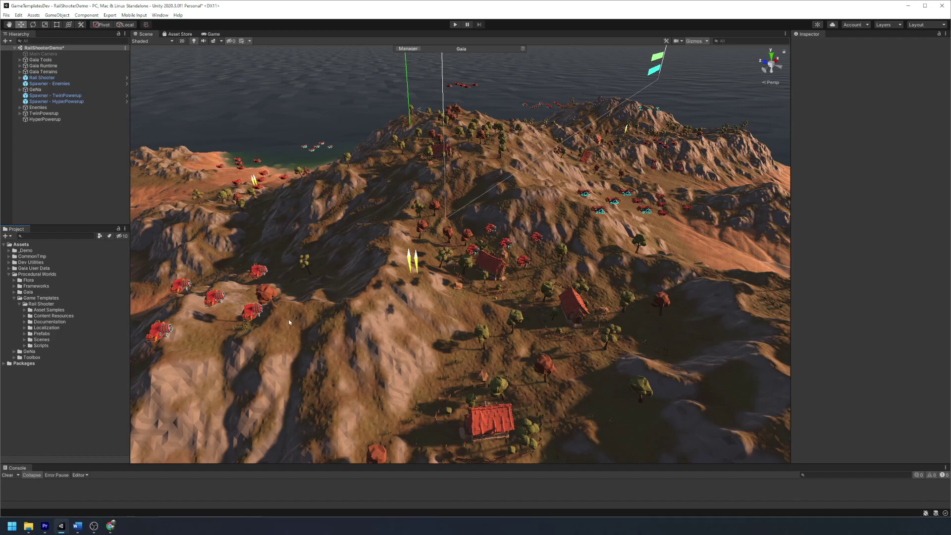
Show the contents of the Rail Shooter template's Documentation folder in the project
click(61, 304)
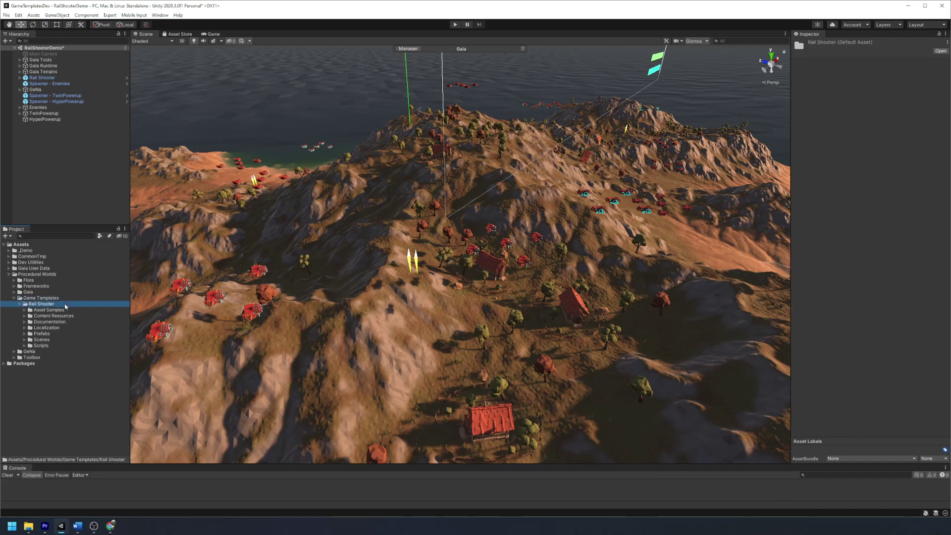
click(44, 322)
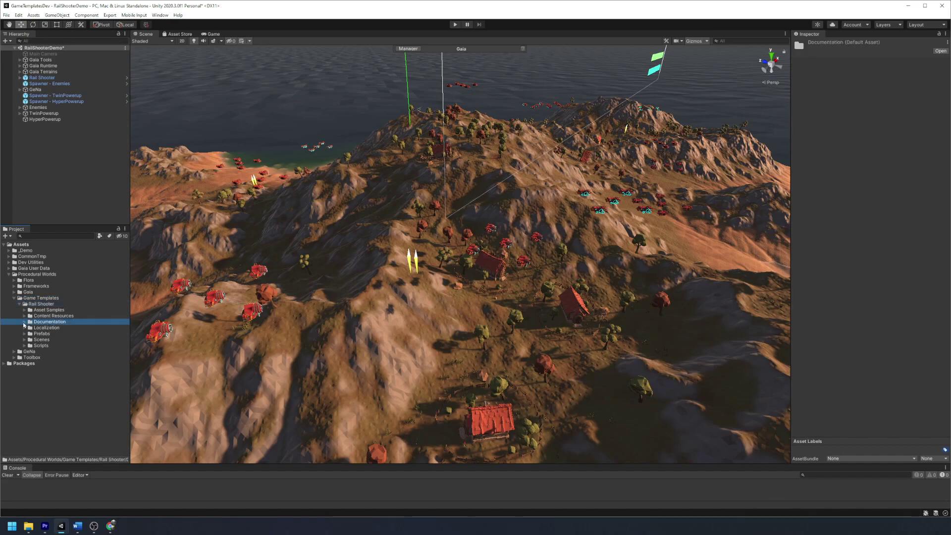
click(24, 322)
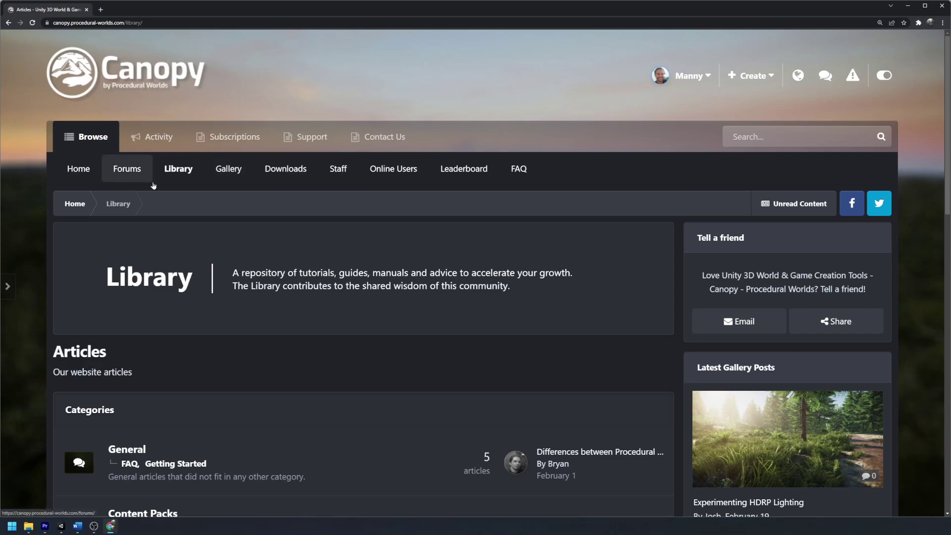
On the Canopy website in the browser, open the Library's Content Packs category and find the Game Templates subcategory
click(179, 171)
scroll(187, 268, down, 3)
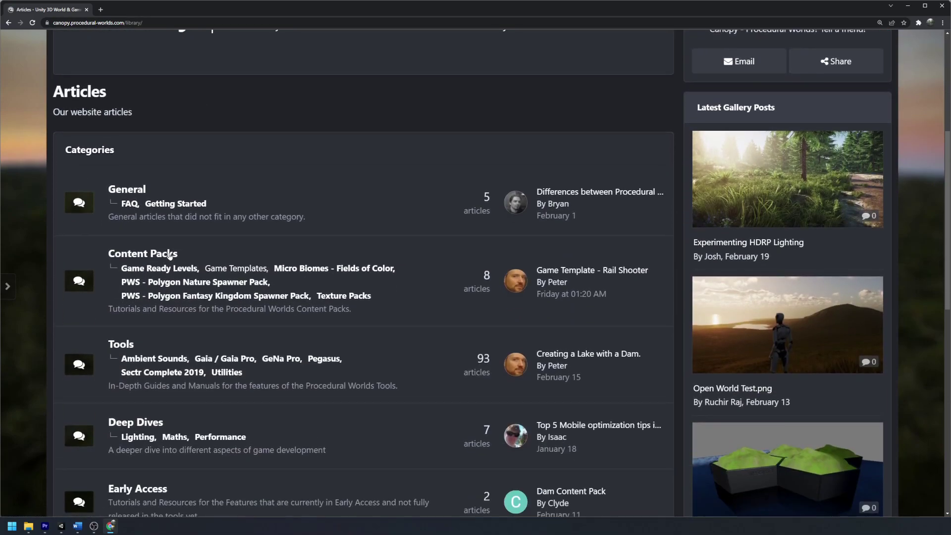
click(167, 252)
scroll(206, 274, down, 4)
scroll(206, 274, down, 2)
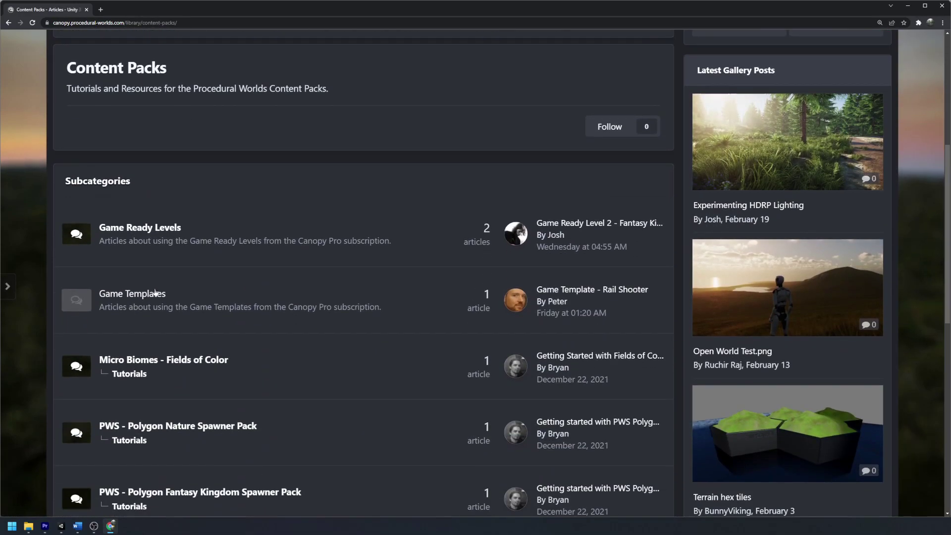